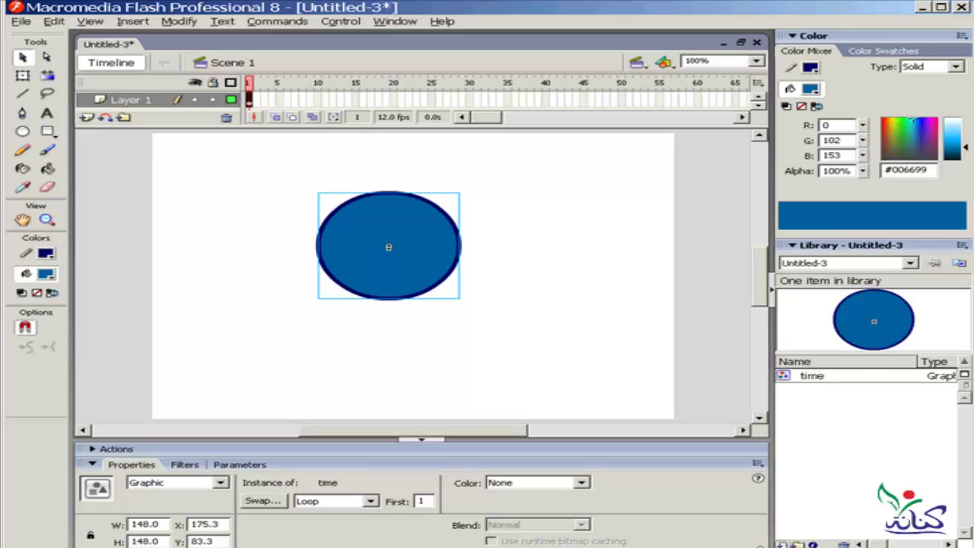
Drag the blue 'time' circle to the stage's upper-left corner (X 23.4, Y 7.3) and reselect it.
click(591, 229)
click(444, 230)
drag(446, 239, 298, 183)
click(432, 200)
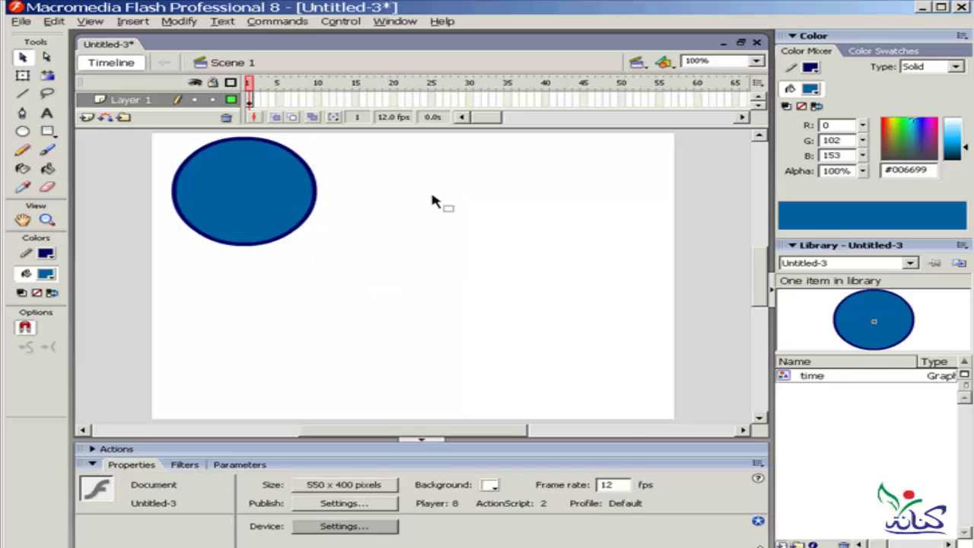
click(288, 198)
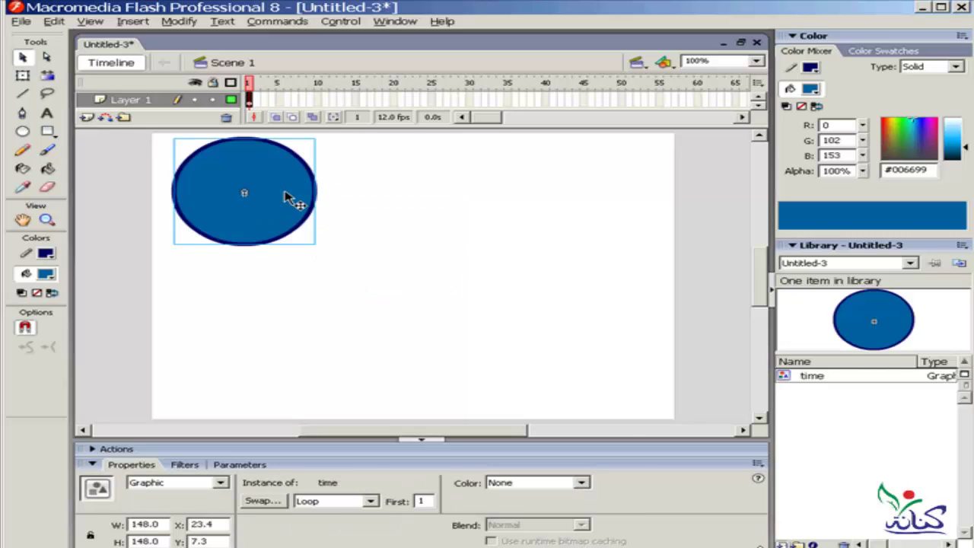
Open the Blur timeline effect dialog for the circle from its context menu.
right_click(287, 198)
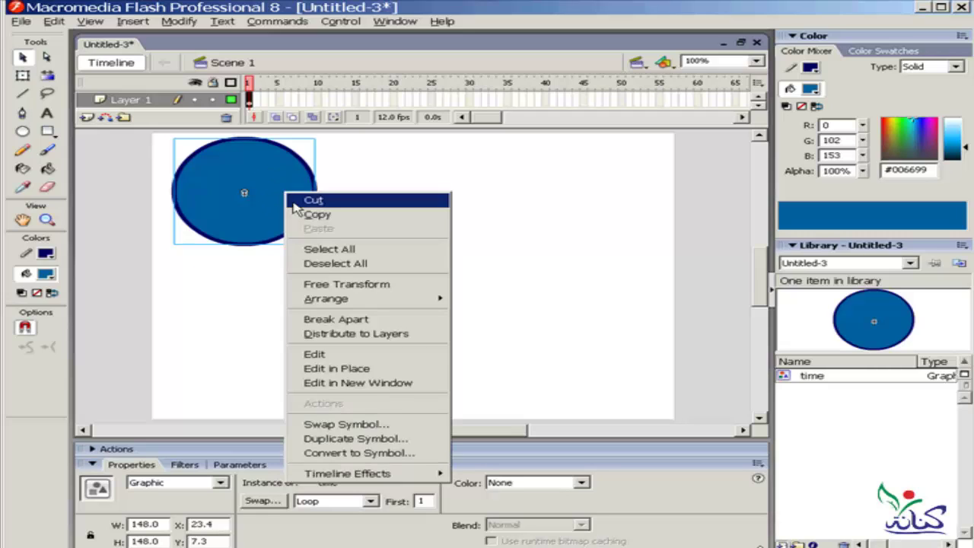
mouse_move(348, 473)
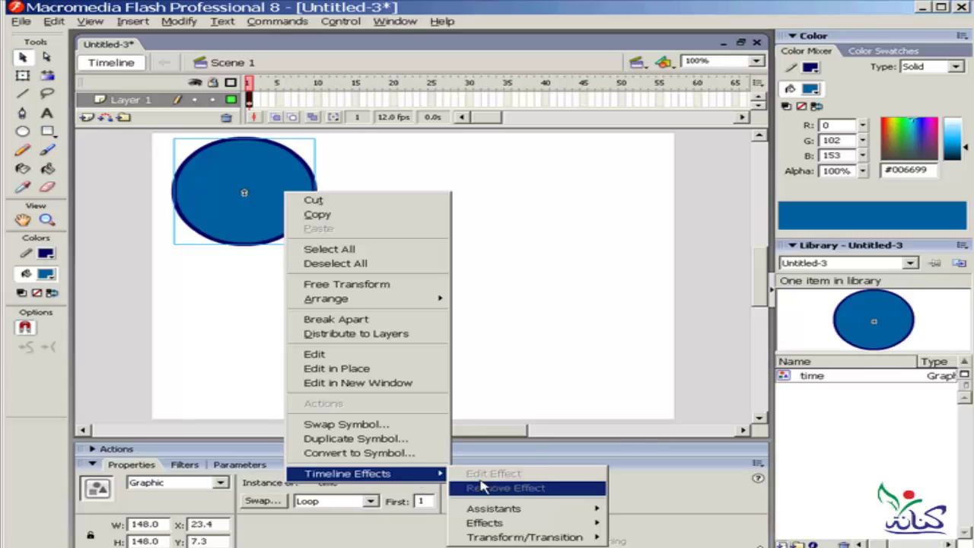
mouse_move(525, 522)
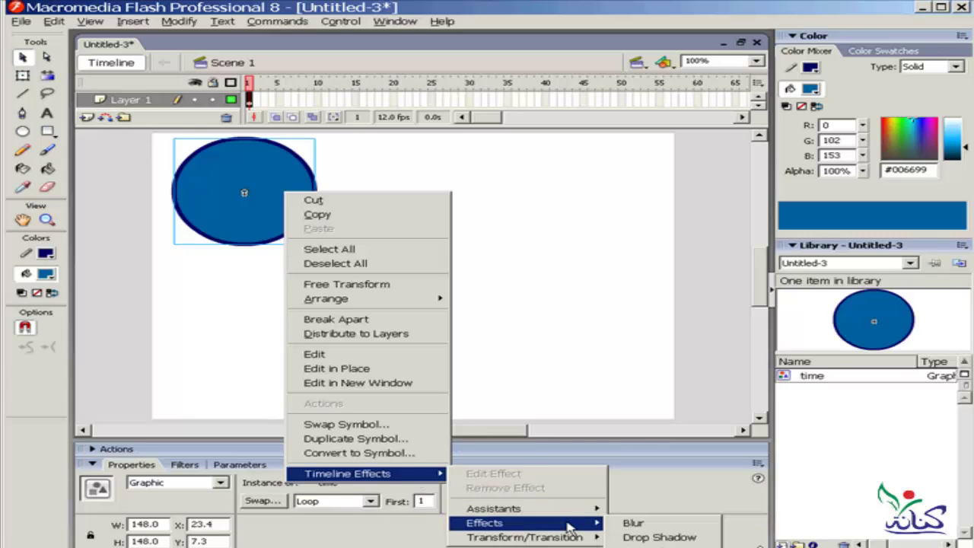
click(634, 523)
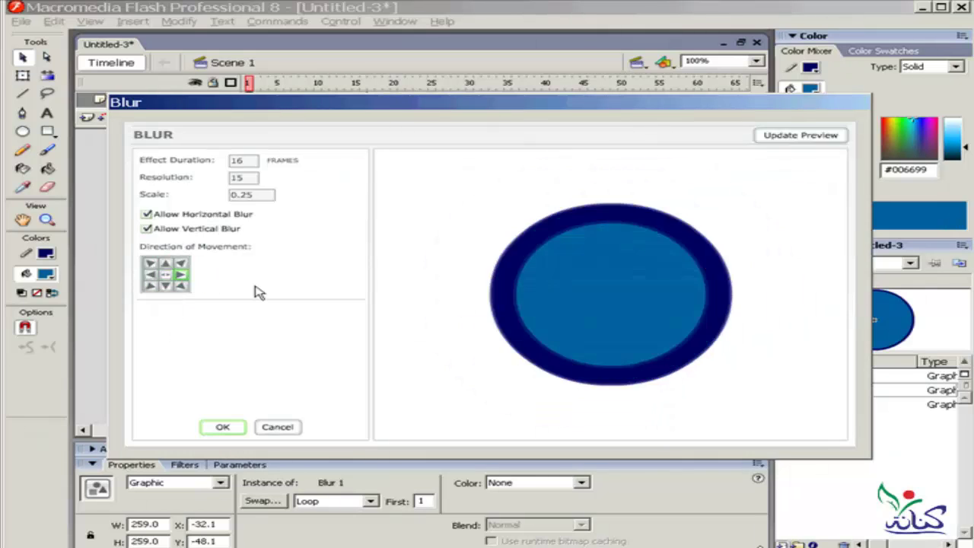
Make the blur move left over 25 frames with resolution 5, and preview it.
click(800, 138)
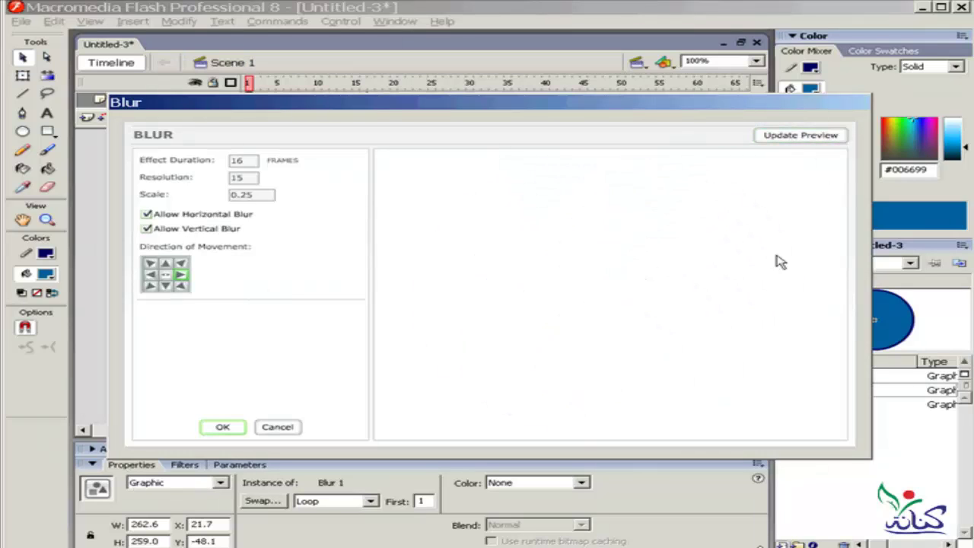
click(150, 274)
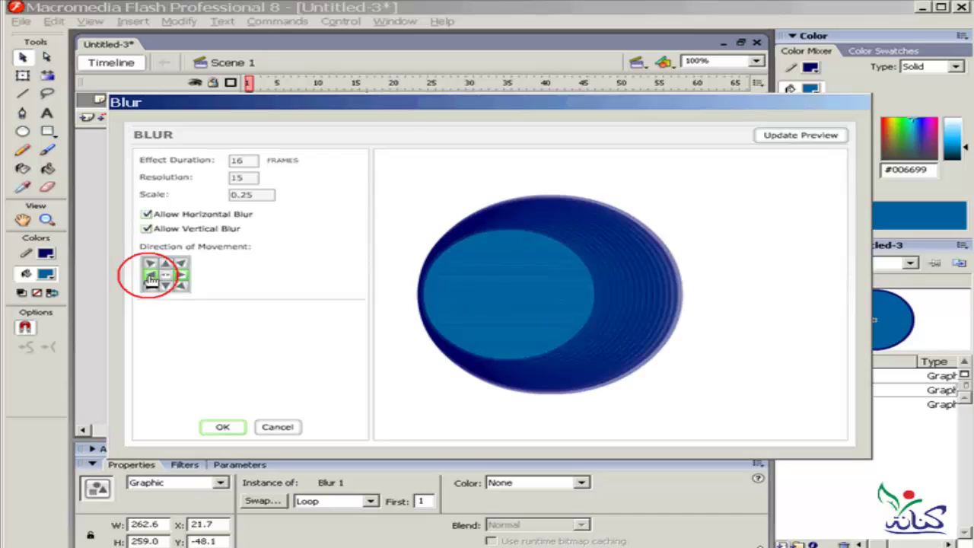
click(800, 135)
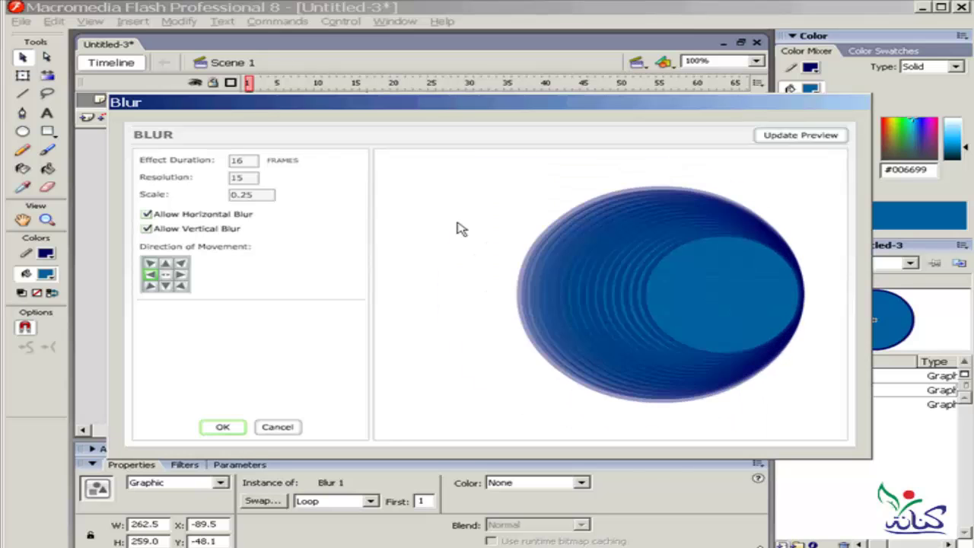
double_click(241, 159)
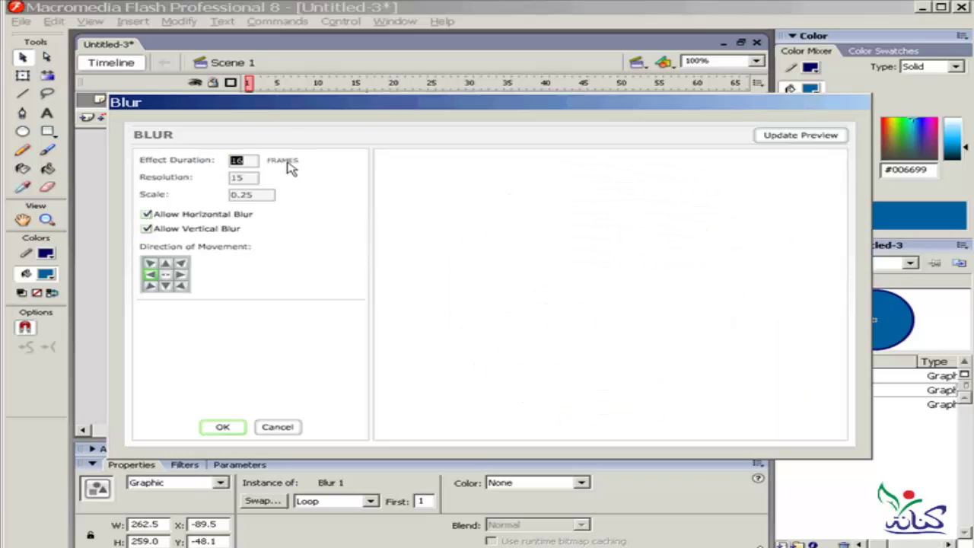
text(25)
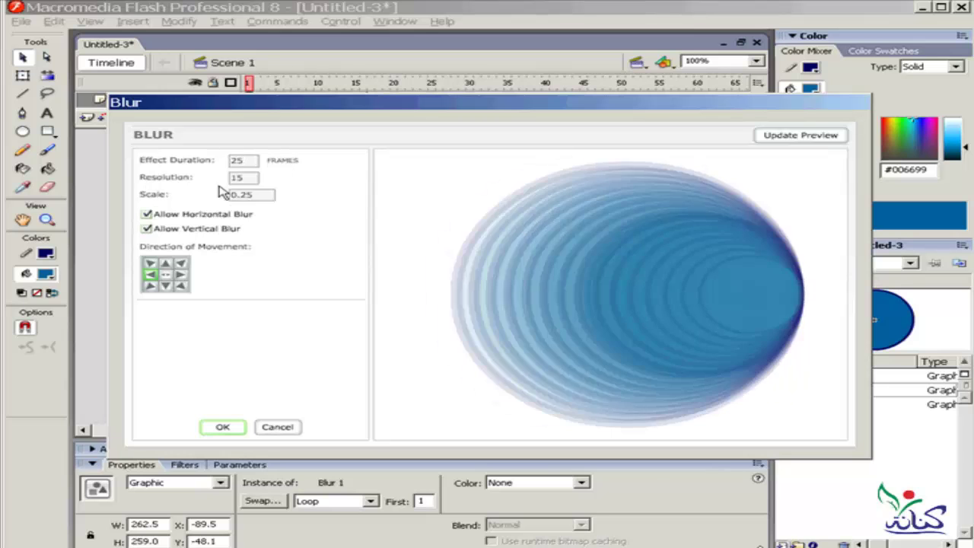
double_click(240, 176)
text(5)
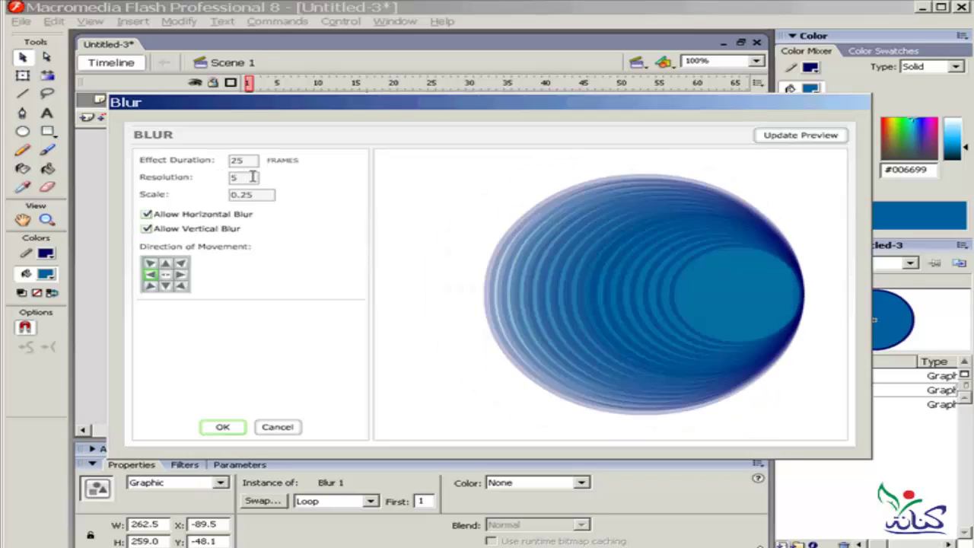
click(773, 136)
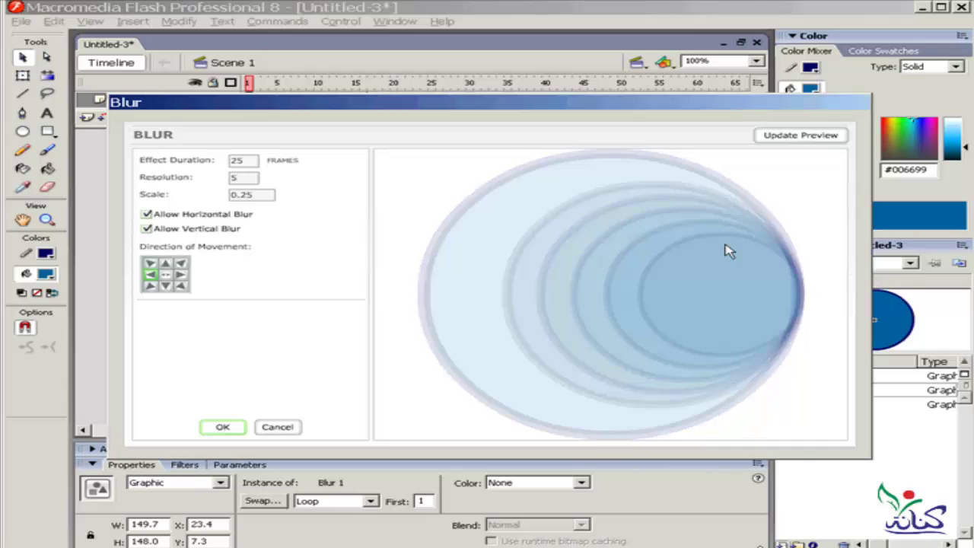
Raise blur resolution to 25 and scale to 0.5, then apply the Blur effect.
double_click(242, 176)
text(25)
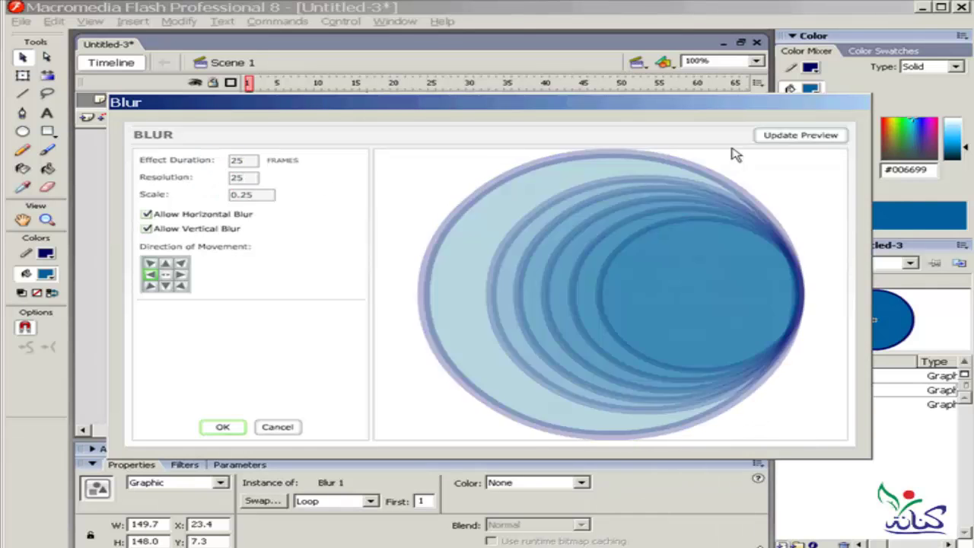
click(761, 136)
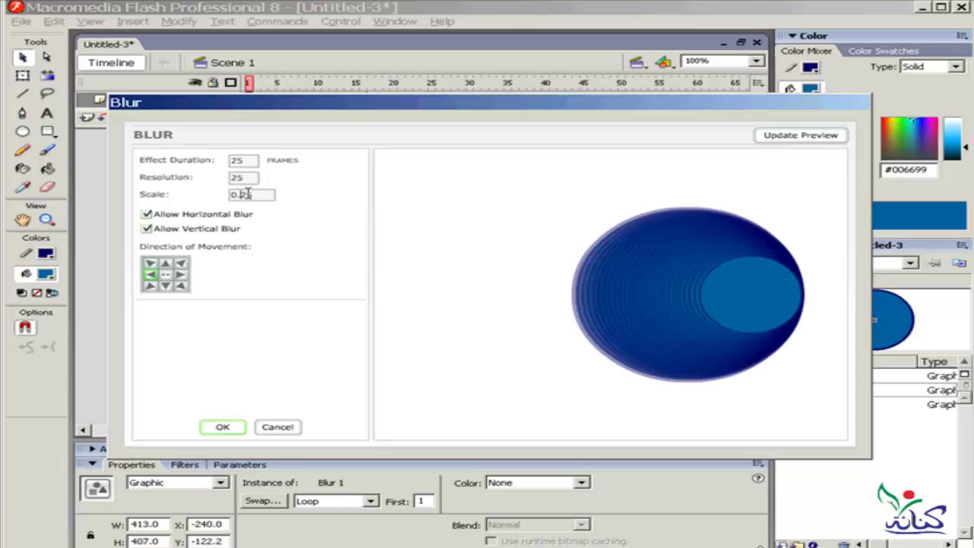
double_click(242, 194)
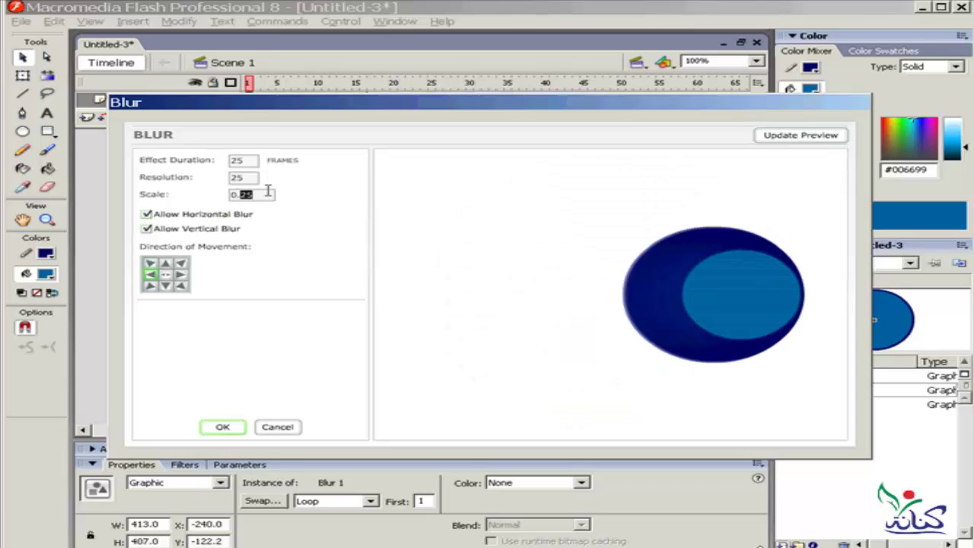
text(5)
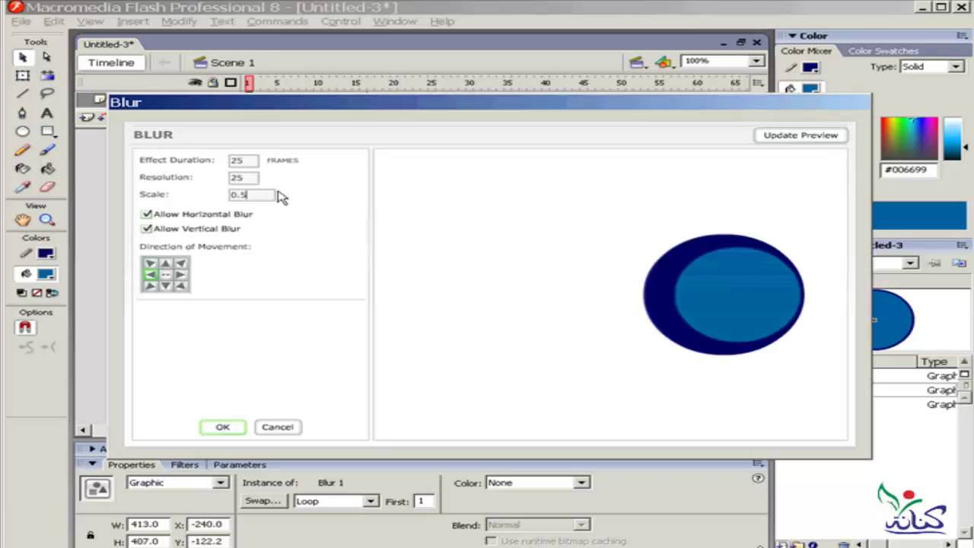
click(796, 139)
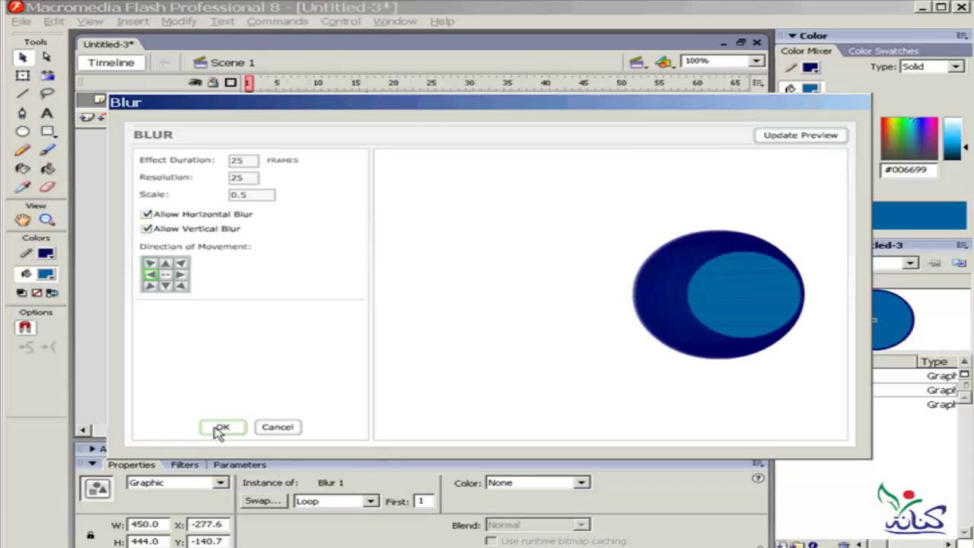
click(218, 429)
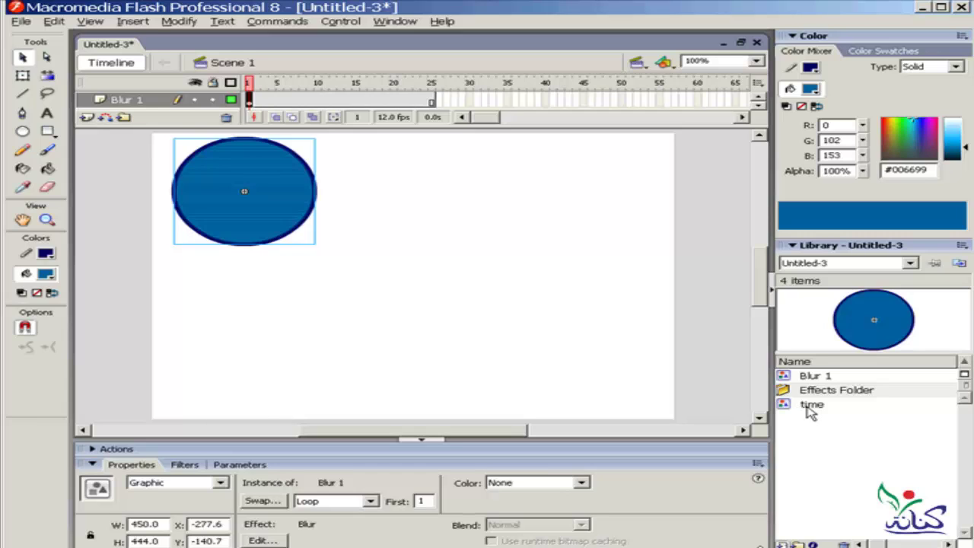
click(786, 405)
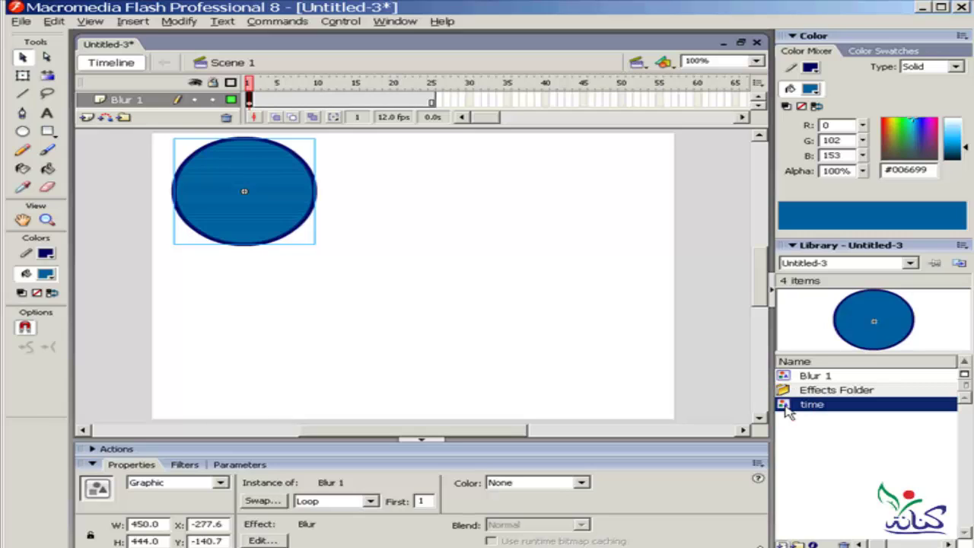
click(805, 378)
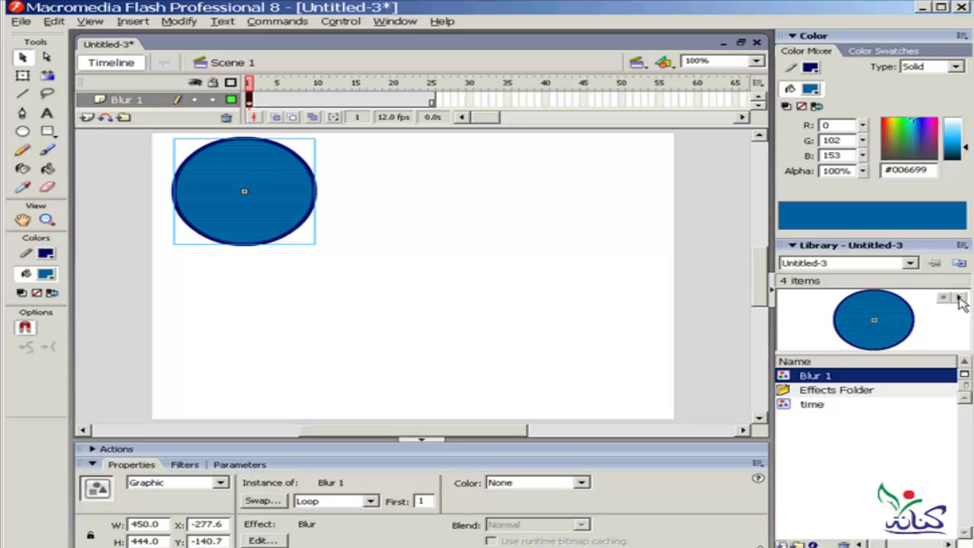
click(960, 299)
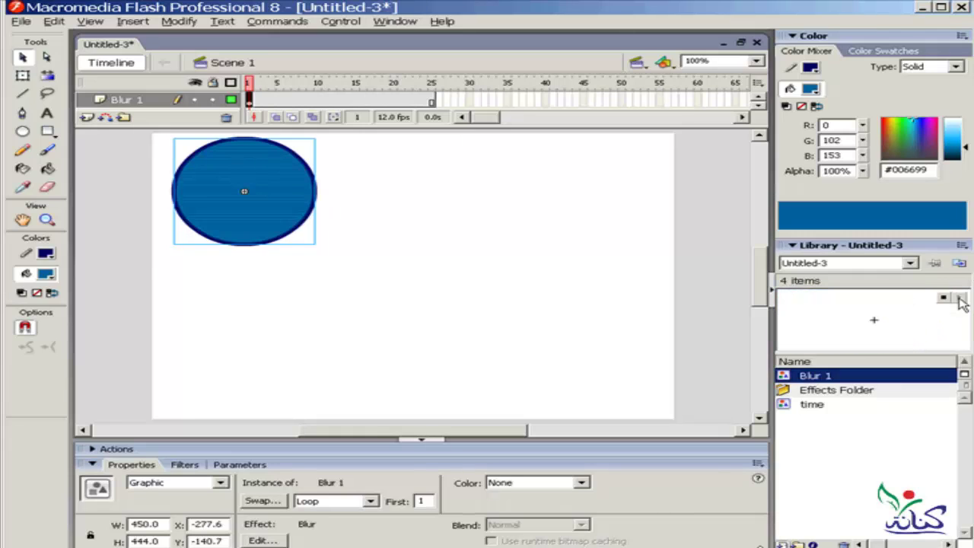
click(944, 298)
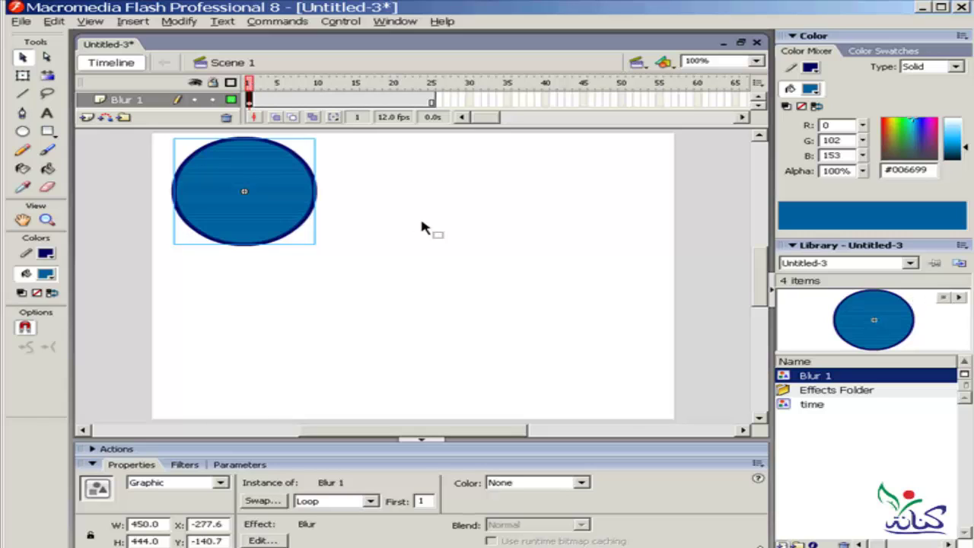
click(424, 280)
mouse_move(252, 84)
mouse_down()
mouse_move(438, 86)
mouse_move(249, 84)
mouse_up()
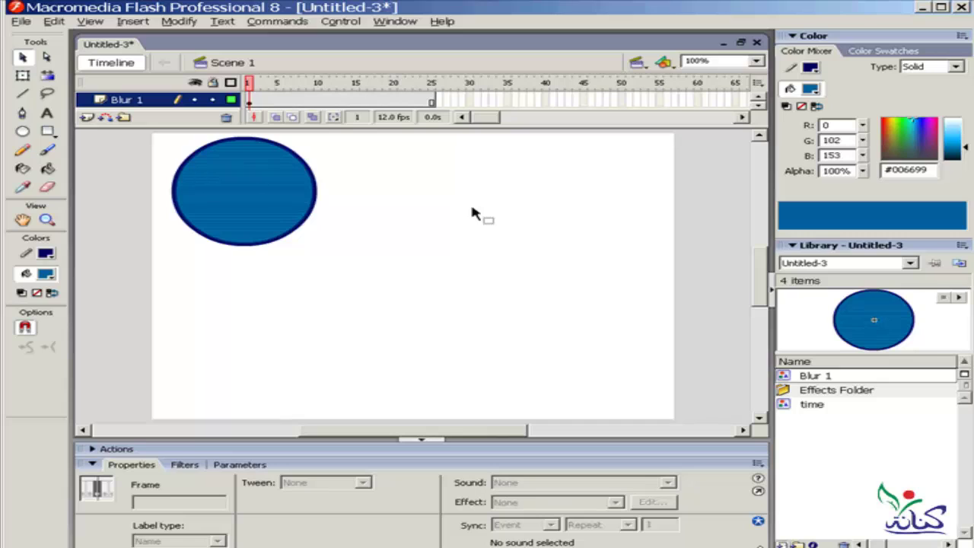
Remove the Blur timeline effect from the circle and reselect the plain 'time' instance.
right_click(251, 163)
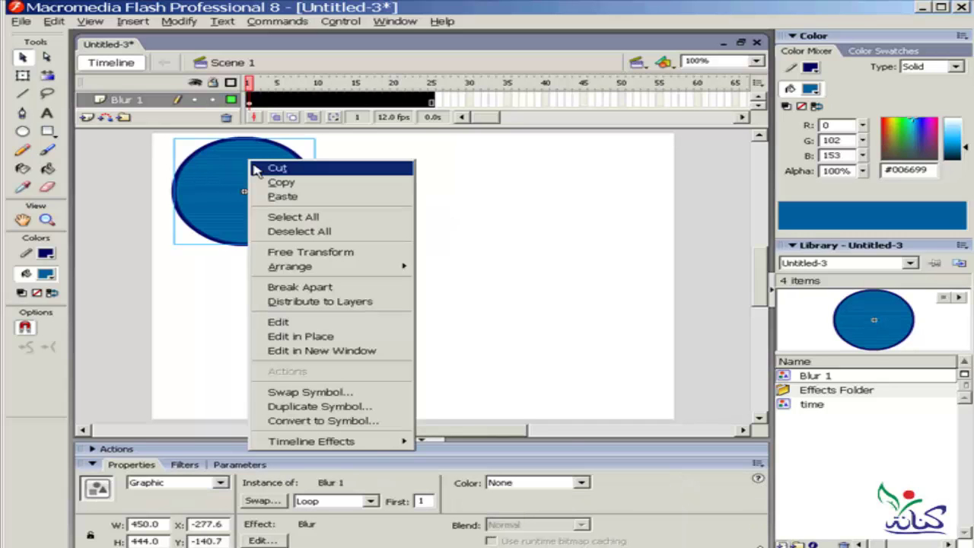
mouse_move(311, 442)
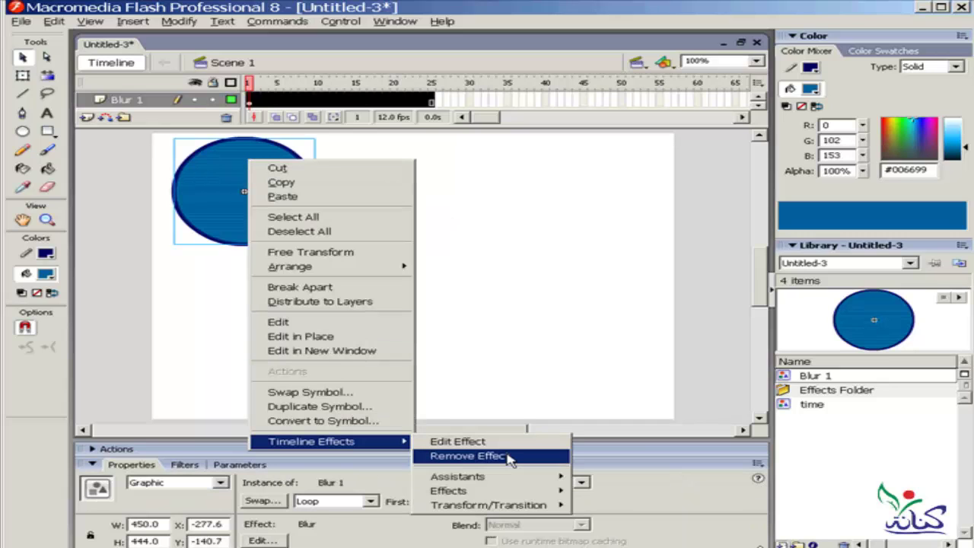
click(495, 455)
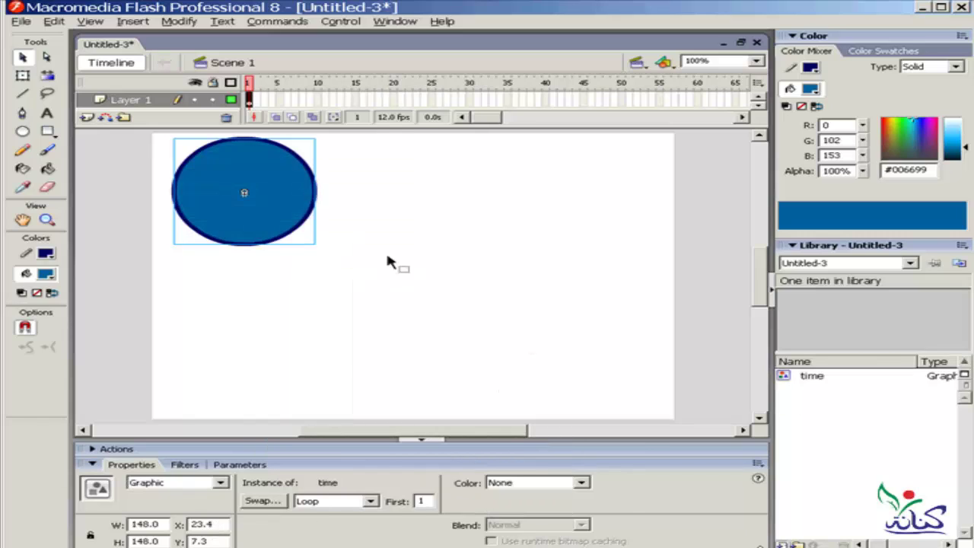
click(388, 262)
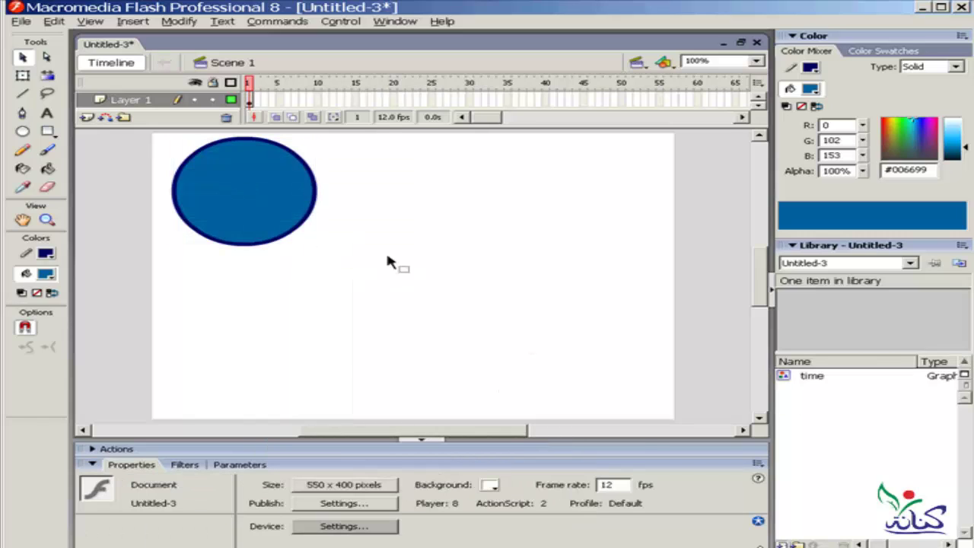
click(292, 202)
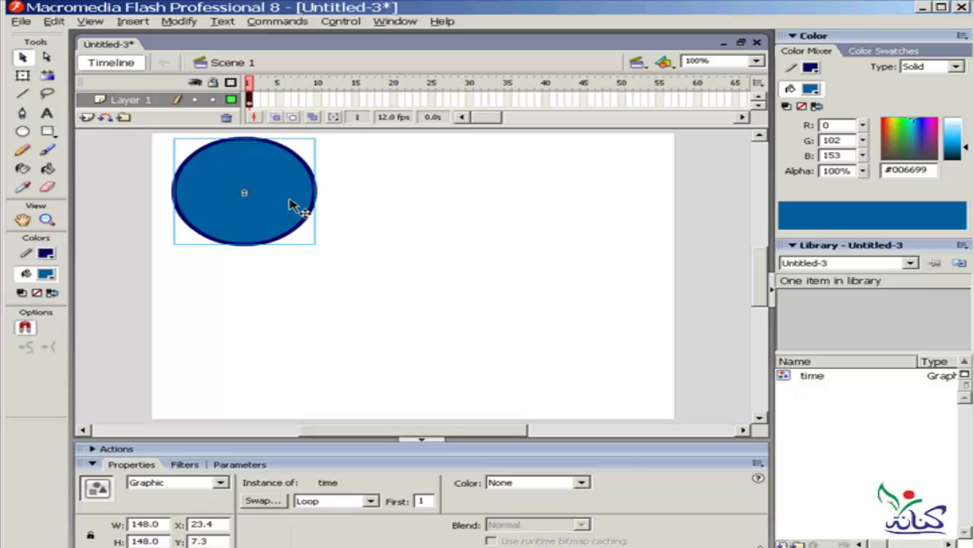
Start a Drop Shadow effect on the circle with a teal shadow colour.
right_click(262, 155)
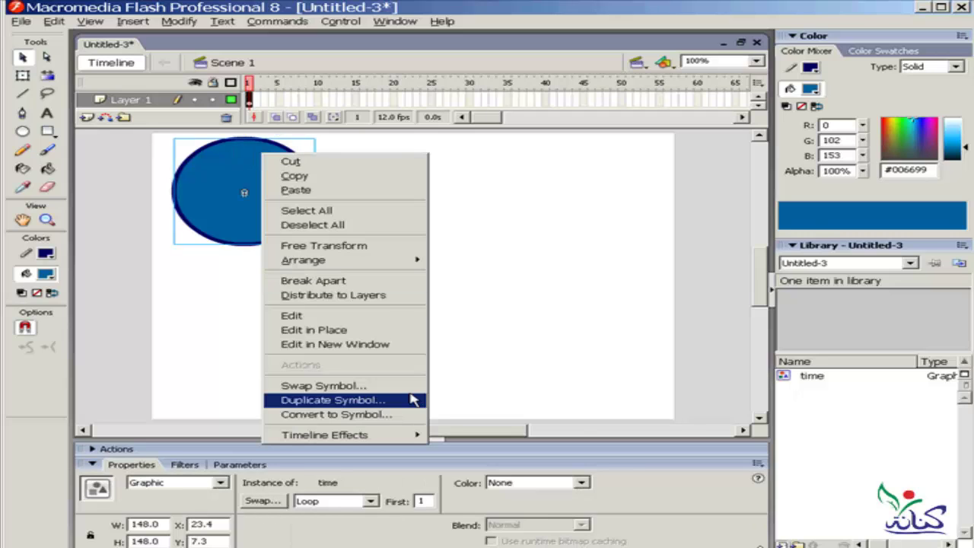
mouse_move(325, 434)
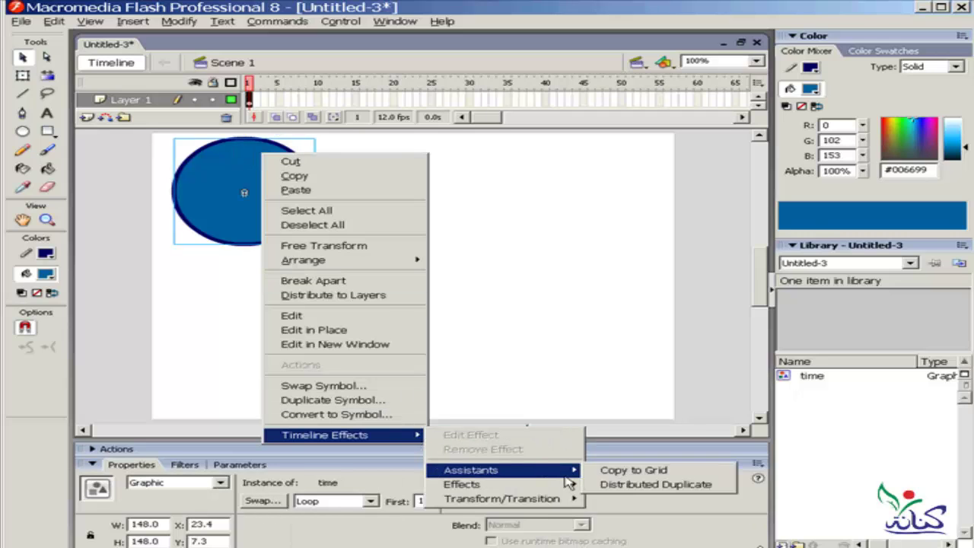
mouse_move(462, 484)
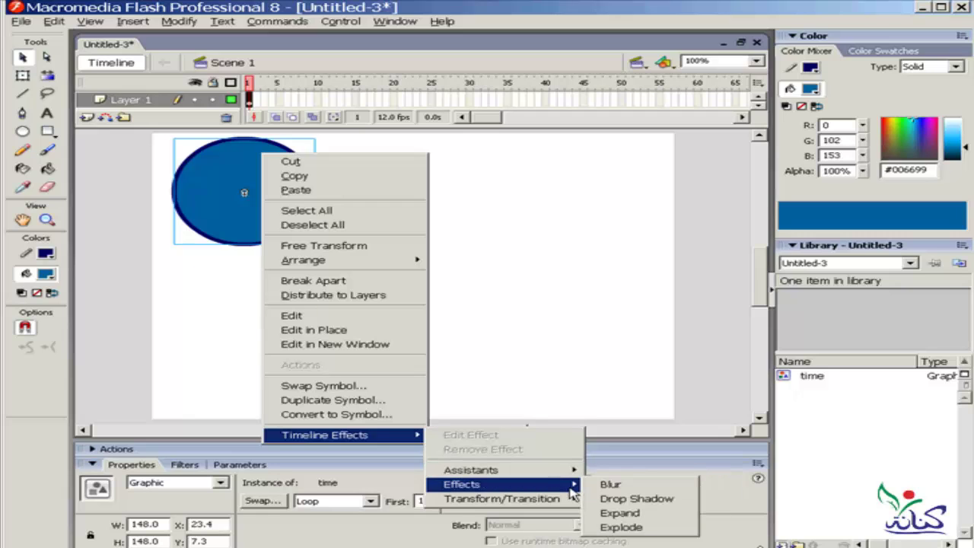
click(646, 505)
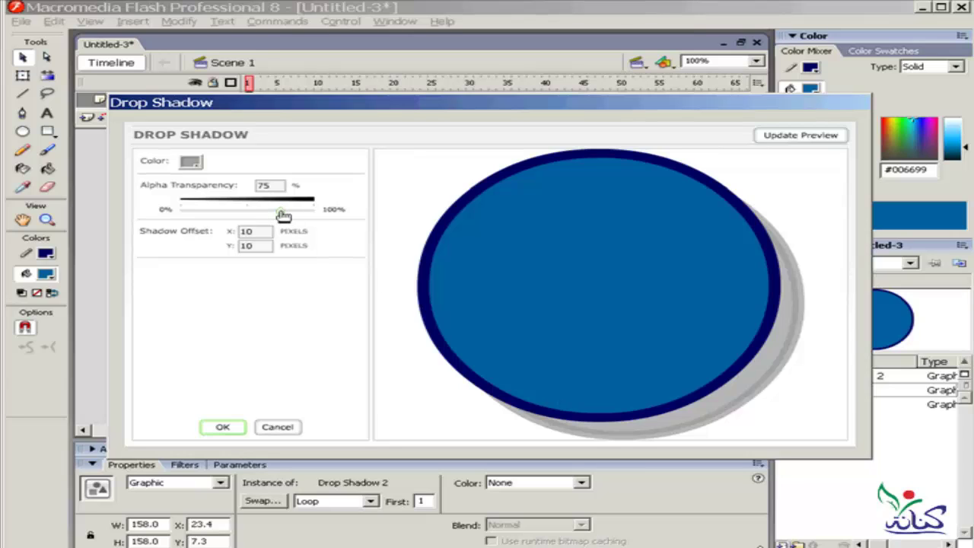
click(190, 161)
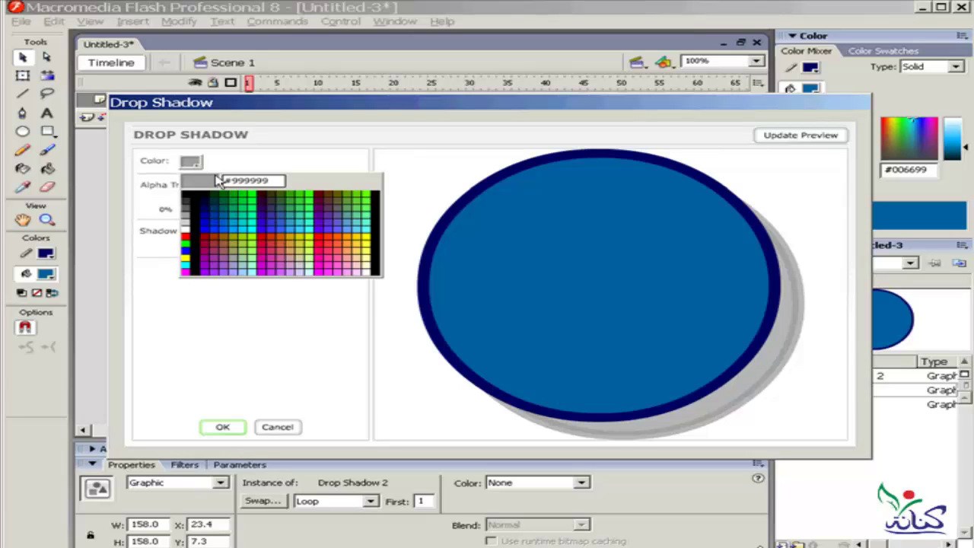
click(307, 219)
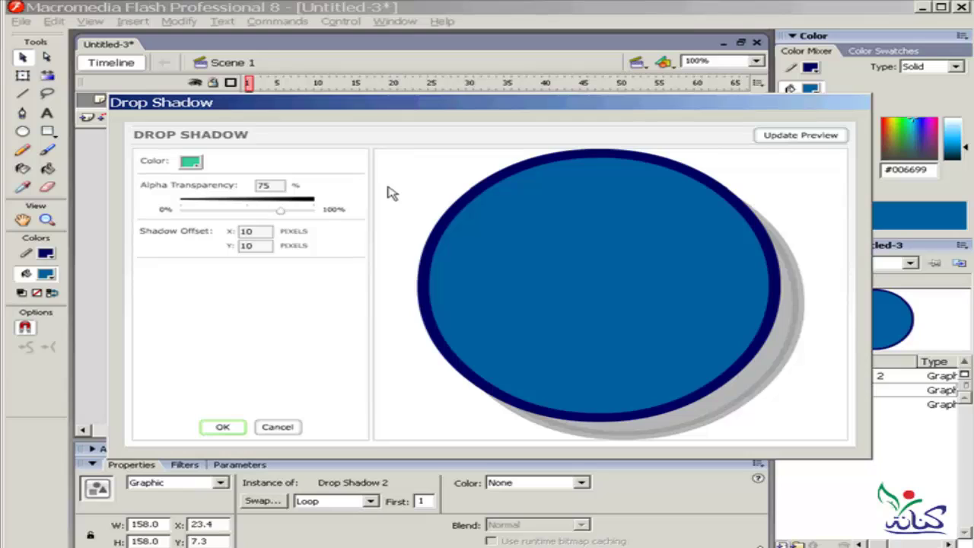
click(771, 135)
Lower the shadow alpha to 18%, set X and Y offsets to 3, and apply it.
drag(281, 214, 203, 212)
click(799, 136)
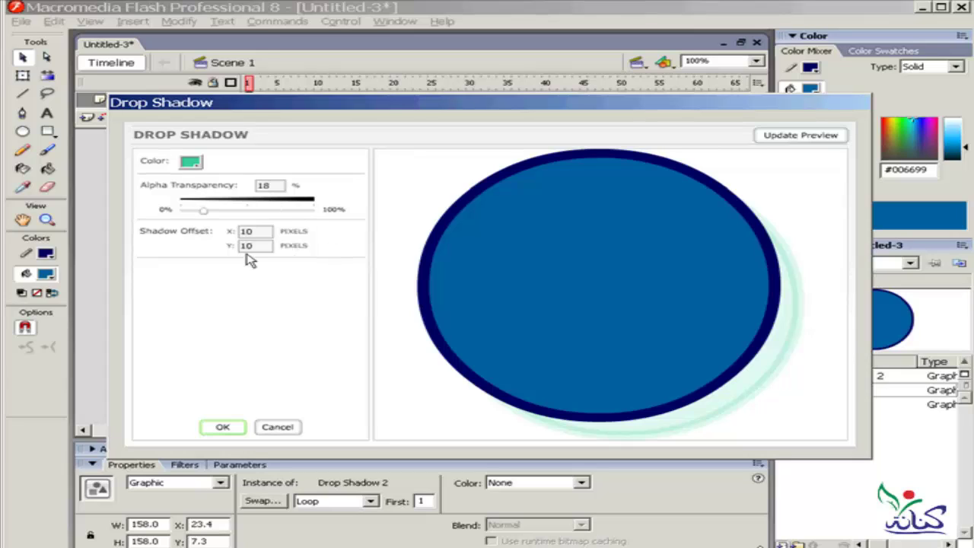
double_click(262, 229)
double_click(245, 245)
text(3)
click(776, 136)
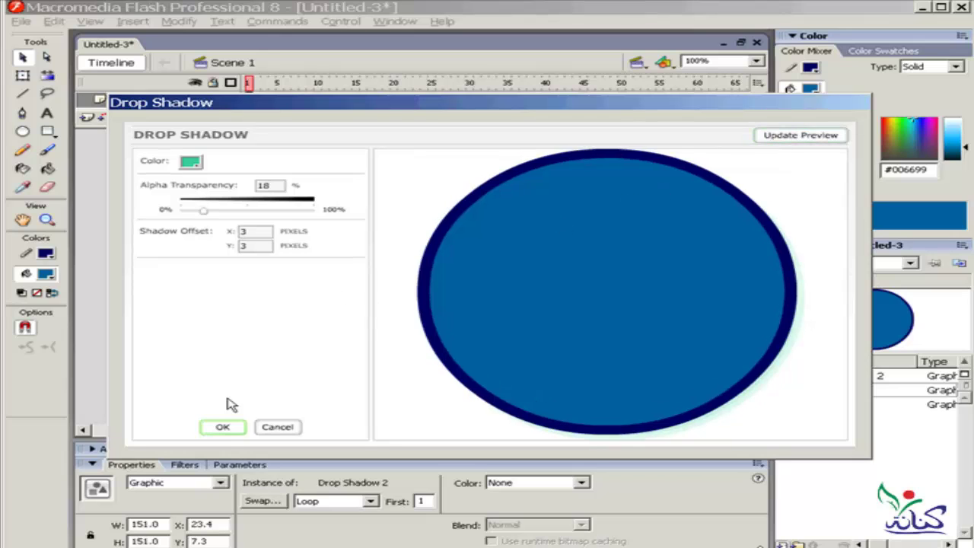
click(222, 428)
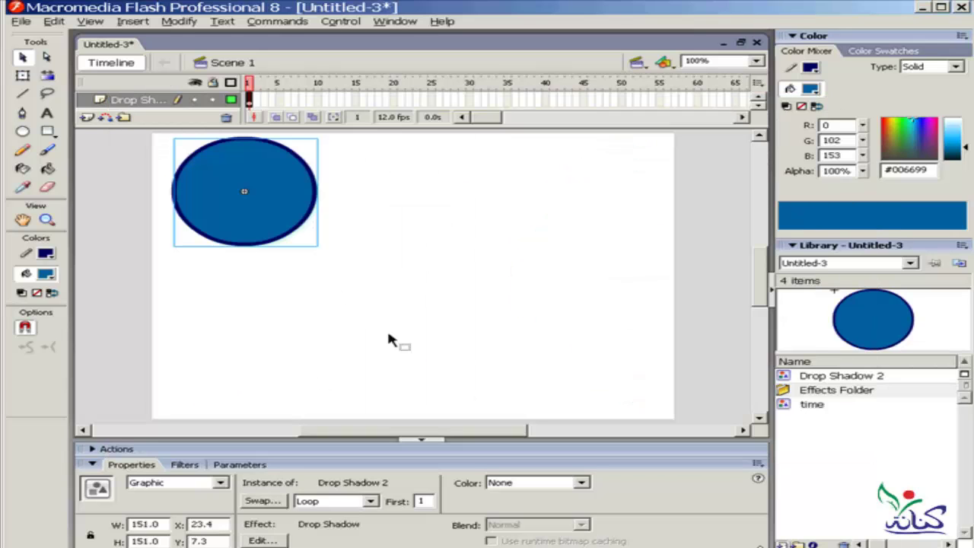
Enlarge the timeline and inspect the Effects Folder and Drop Shadow 2 symbol in the library.
click(332, 314)
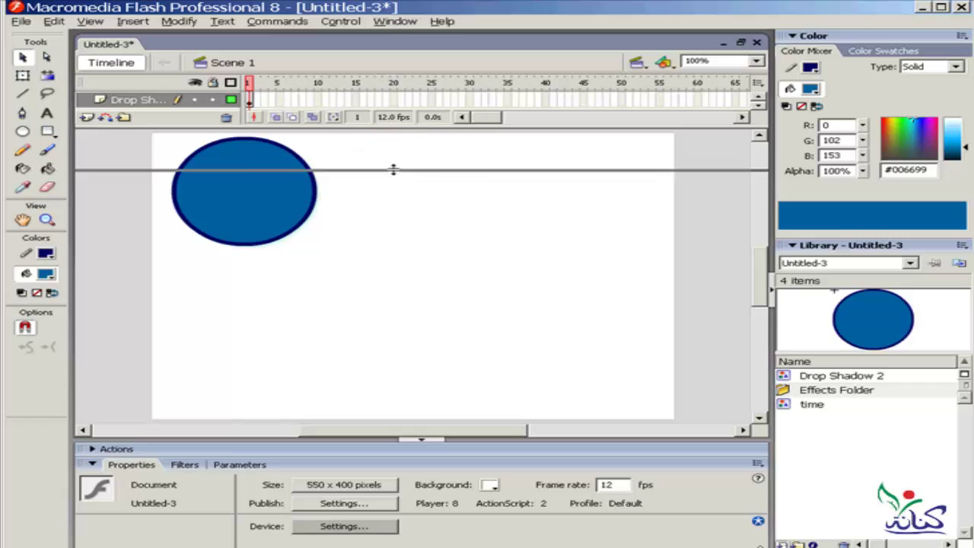
drag(392, 126, 393, 174)
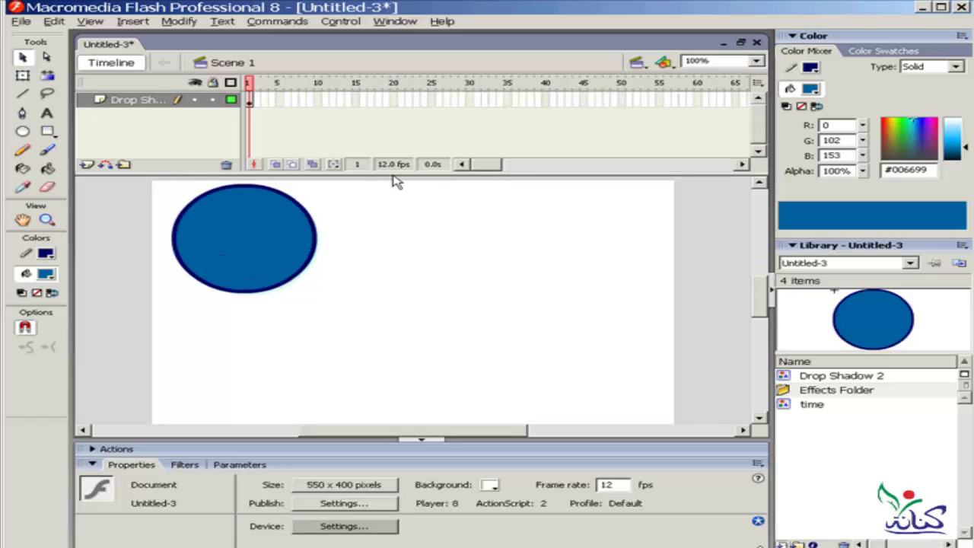
click(251, 106)
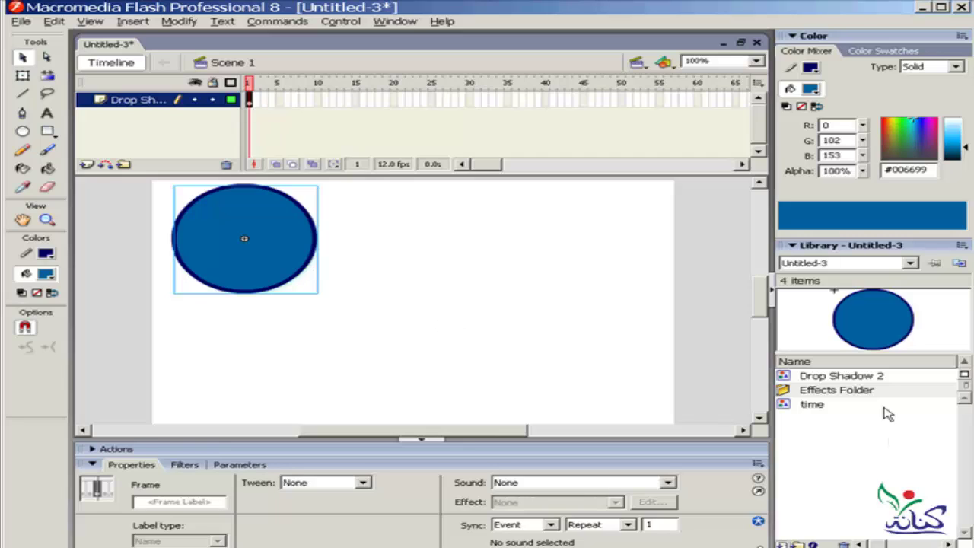
click(820, 397)
click(825, 378)
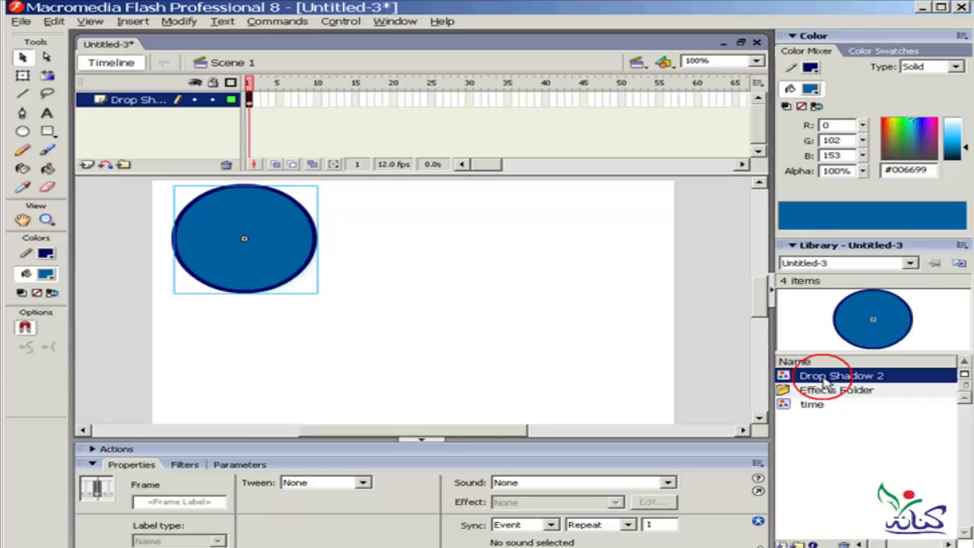
drag(825, 383, 385, 257)
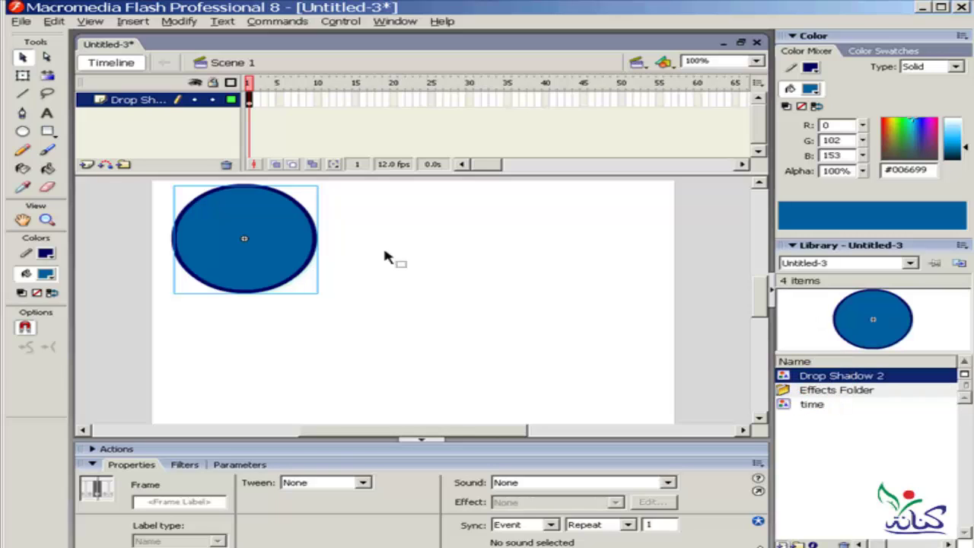
Remove the Drop Shadow effect from the circle and deselect it.
right_click(296, 223)
mouse_move(360, 503)
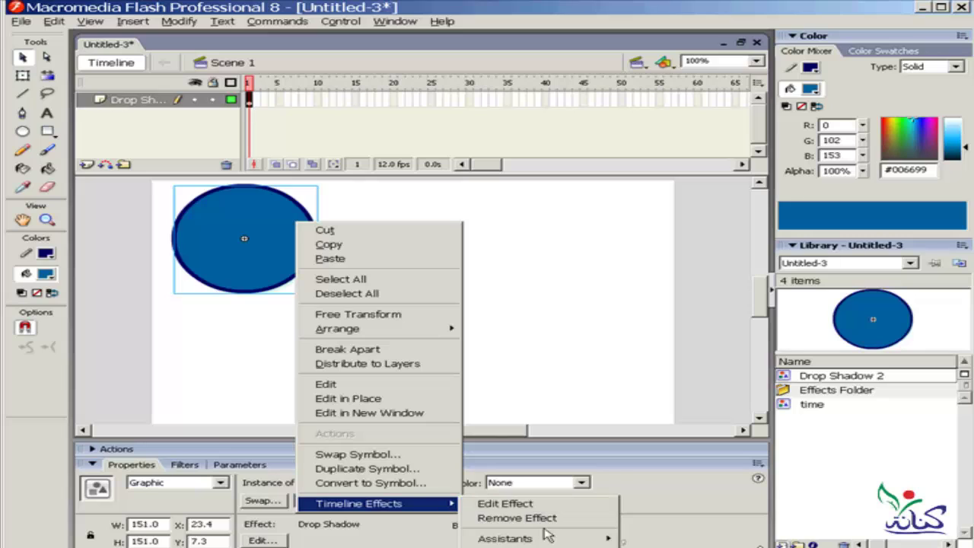
click(541, 519)
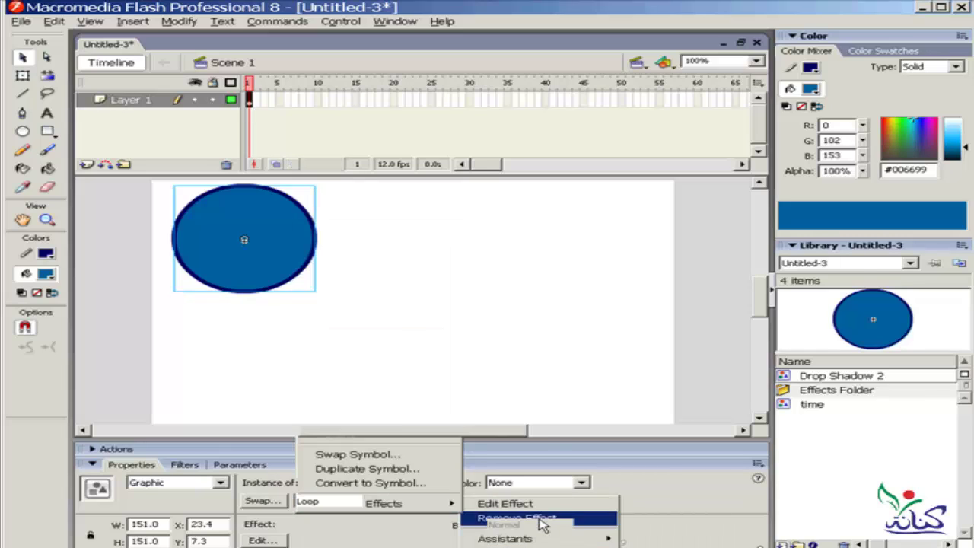
click(450, 300)
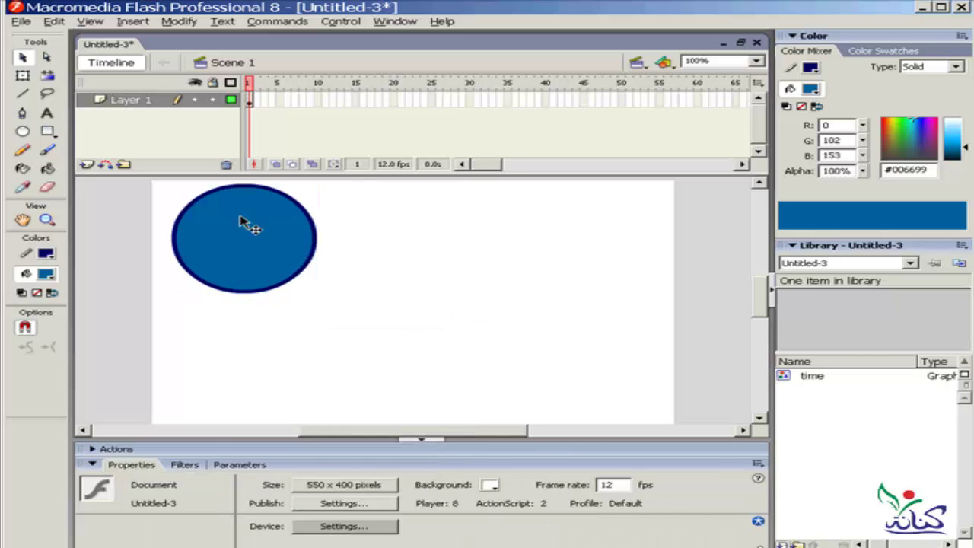
Open the Expand timeline effect dialog for the circle from its context menu.
right_click(280, 207)
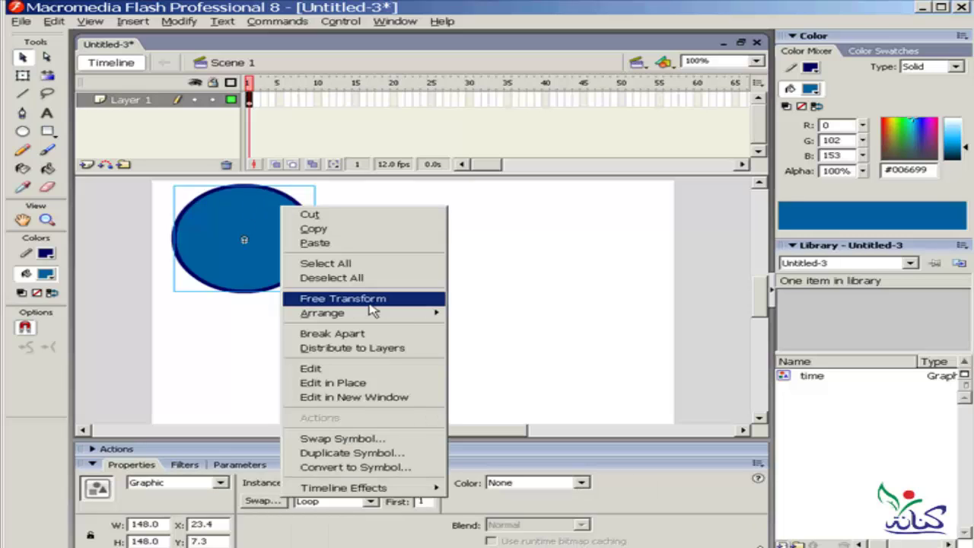
mouse_move(344, 488)
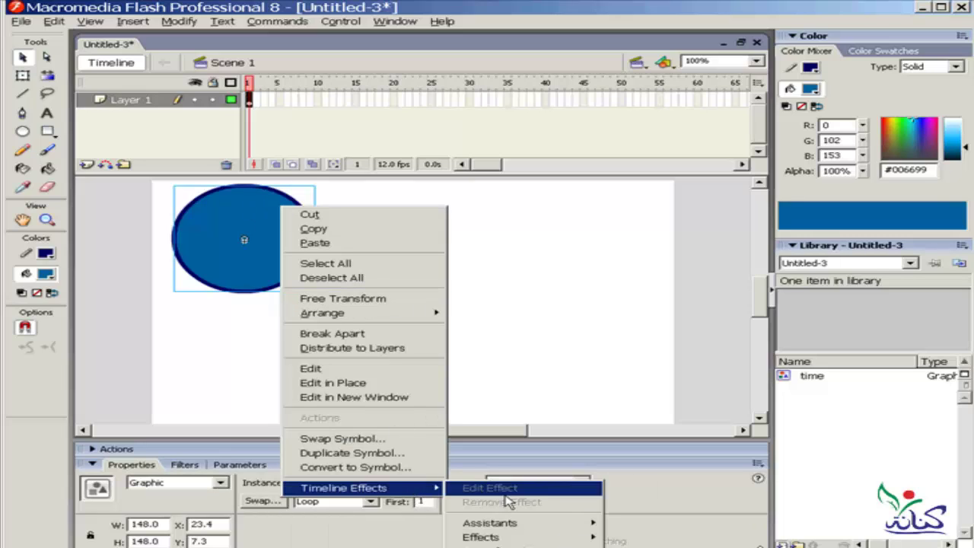
mouse_move(525, 537)
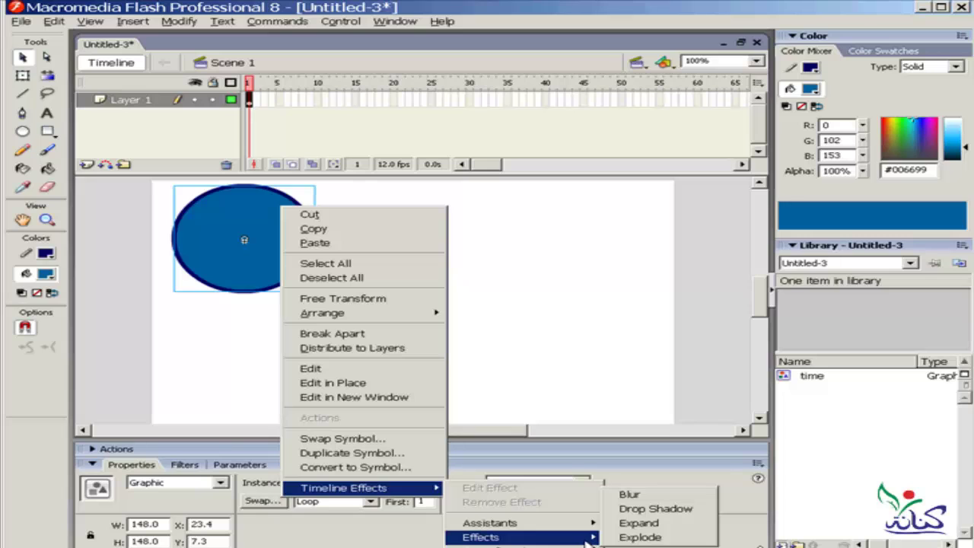
click(639, 523)
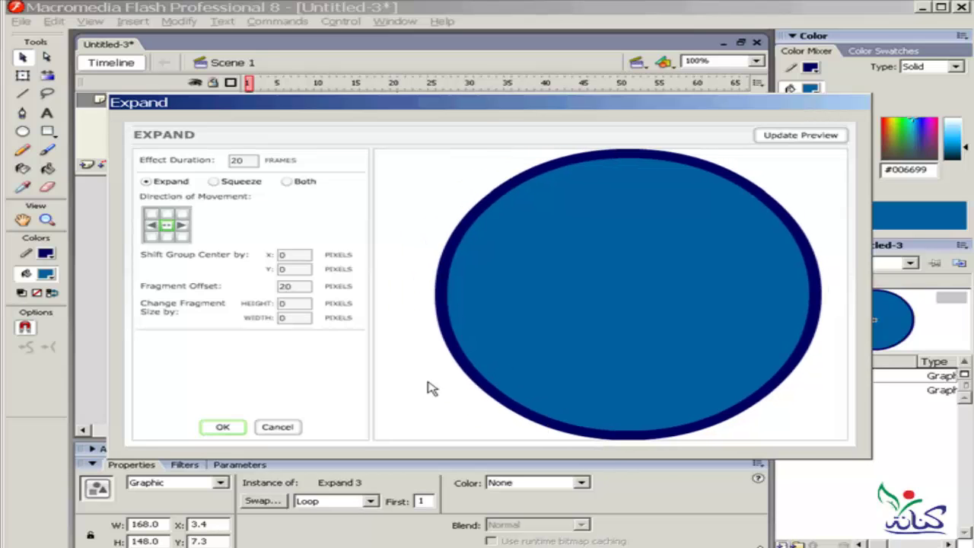
Set the Expand effect to move left using the Both expand-and-squeeze mode.
click(172, 226)
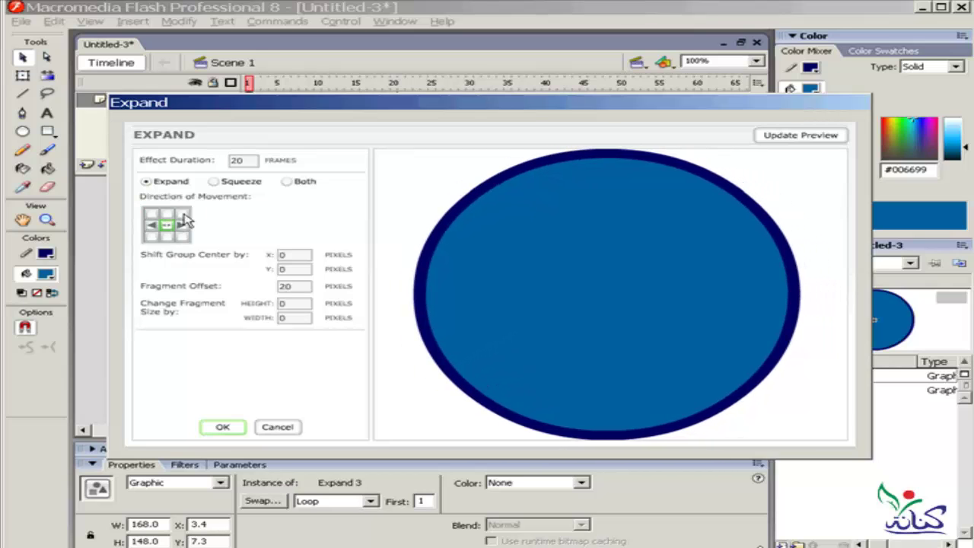
click(151, 226)
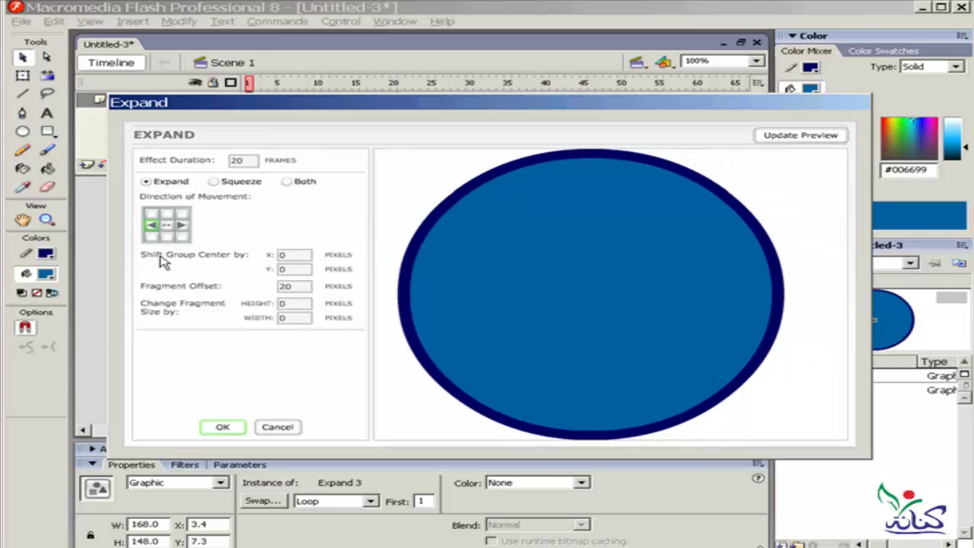
click(214, 181)
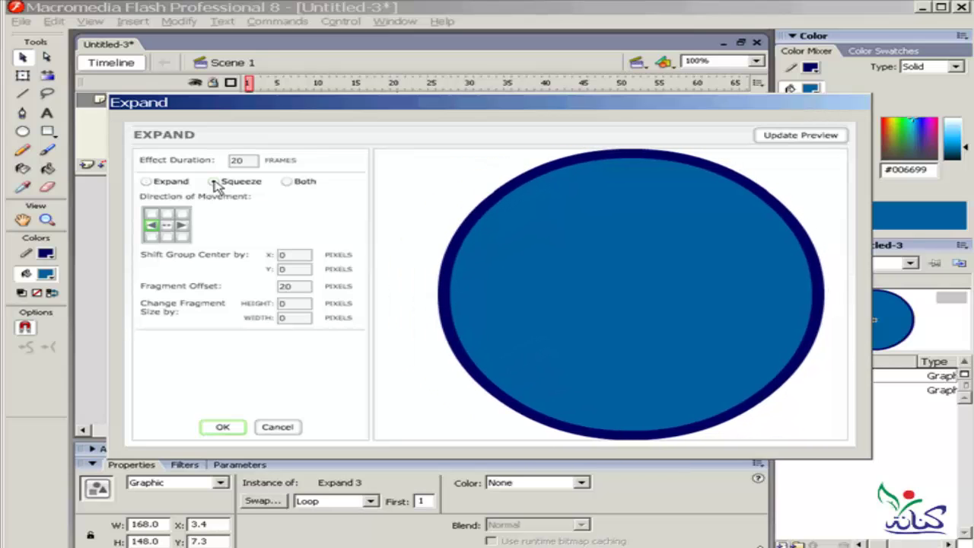
click(798, 137)
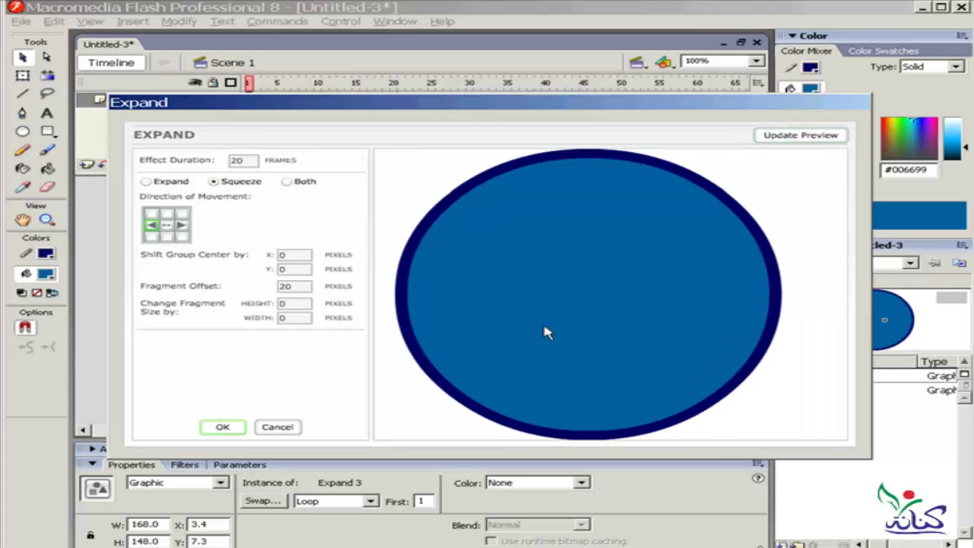
click(289, 182)
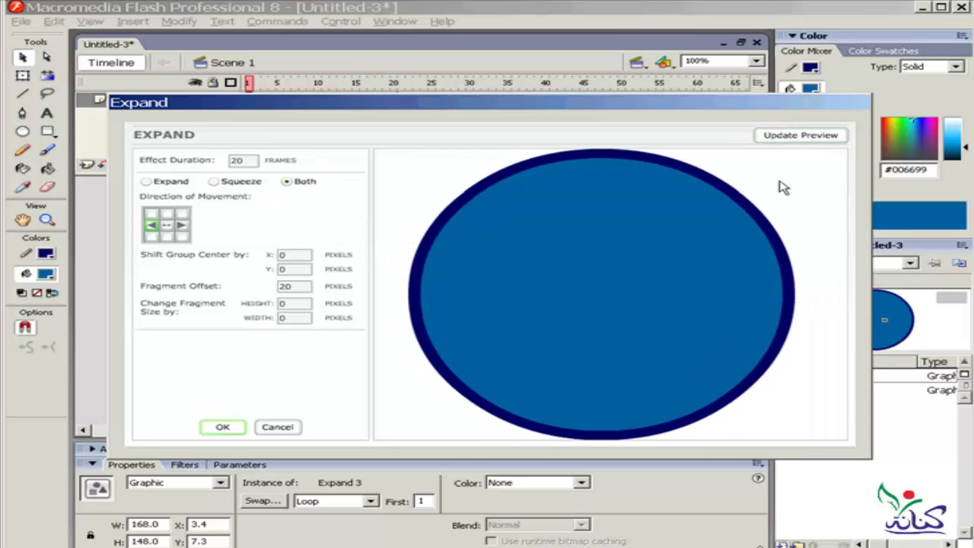
click(778, 137)
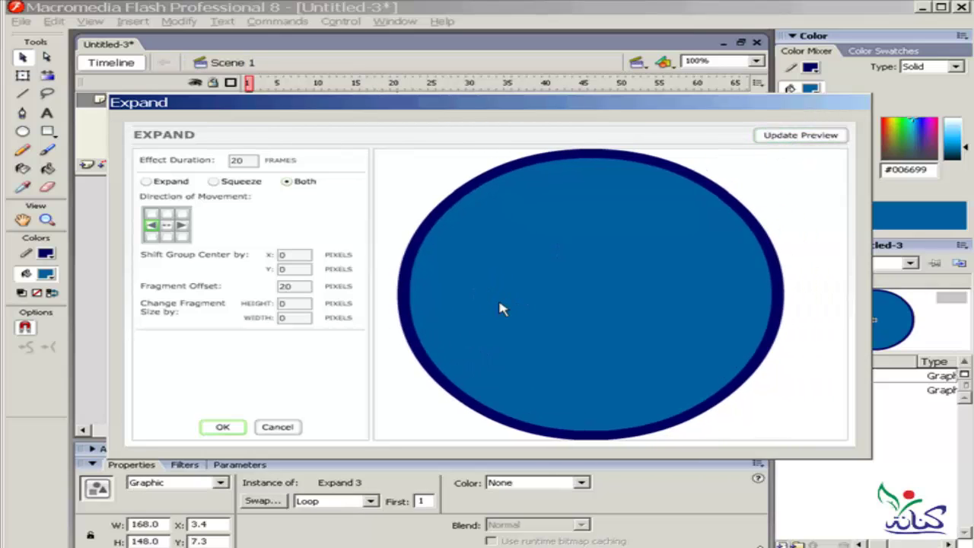
Shift the group centre 10 pixels in X and Y, then apply the Expand effect.
double_click(288, 255)
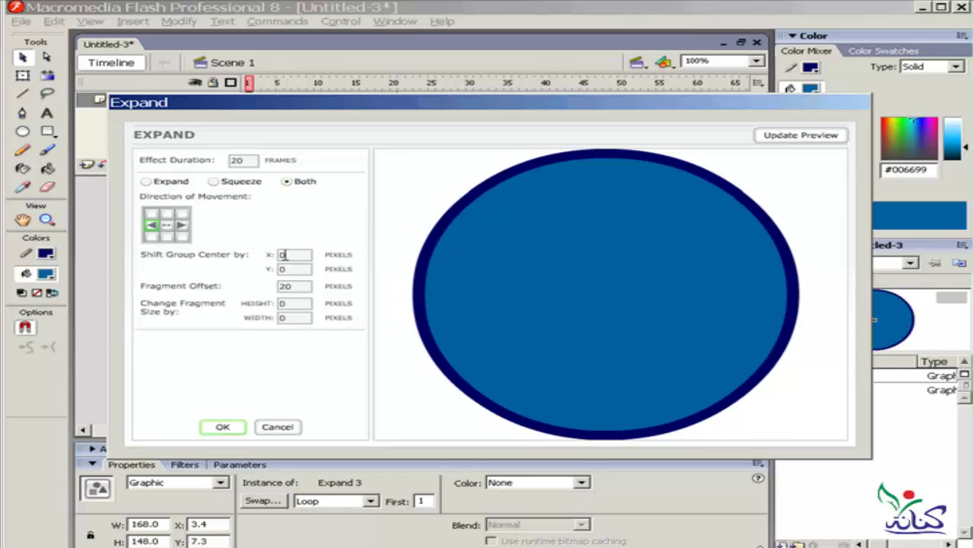
text(10)
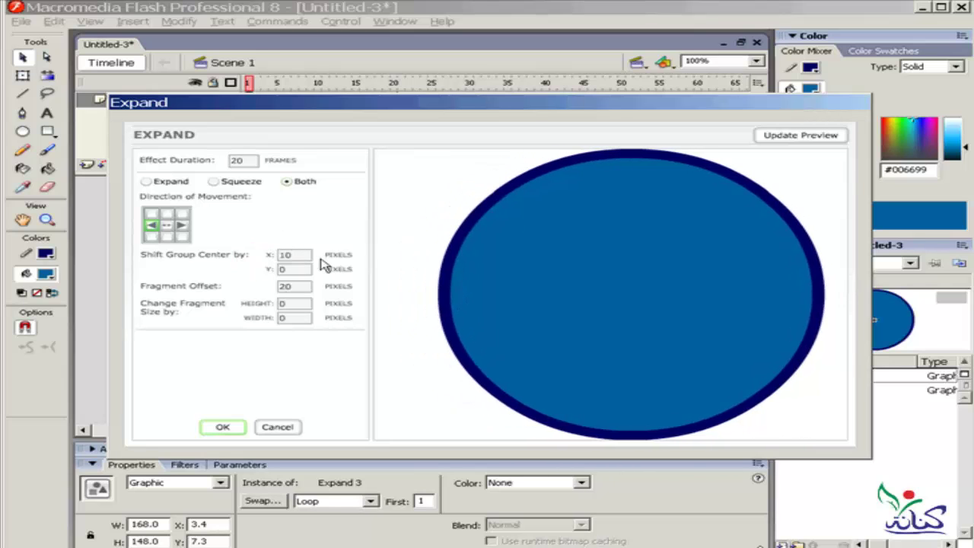
double_click(291, 270)
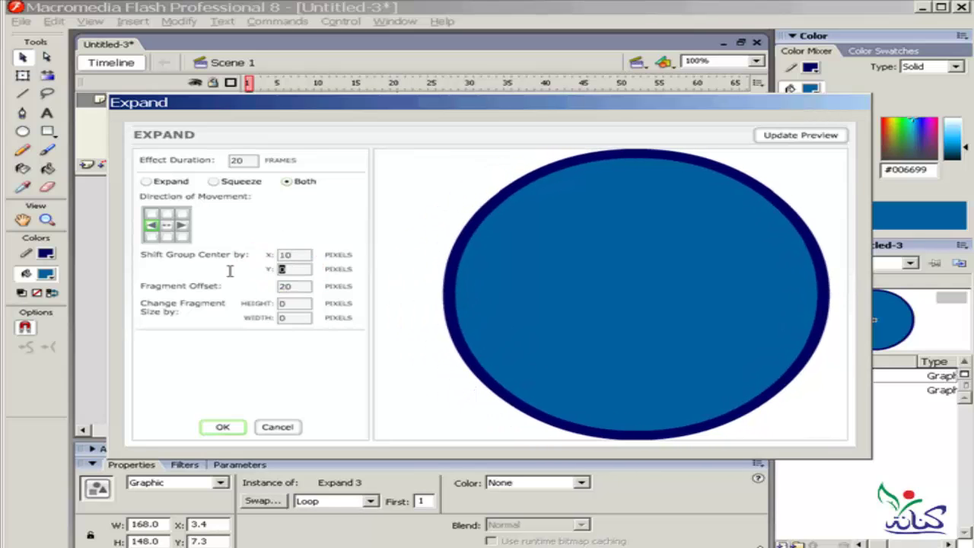
text(10)
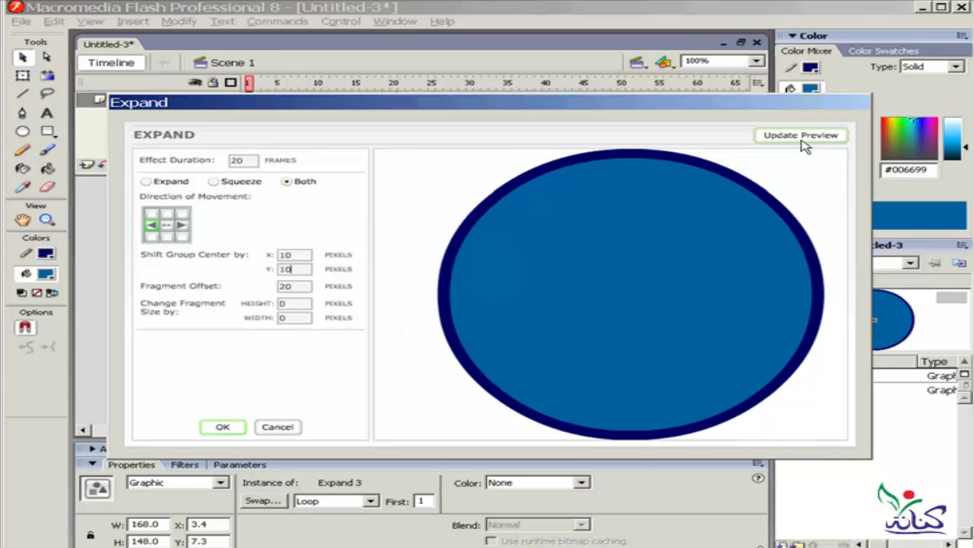
click(800, 134)
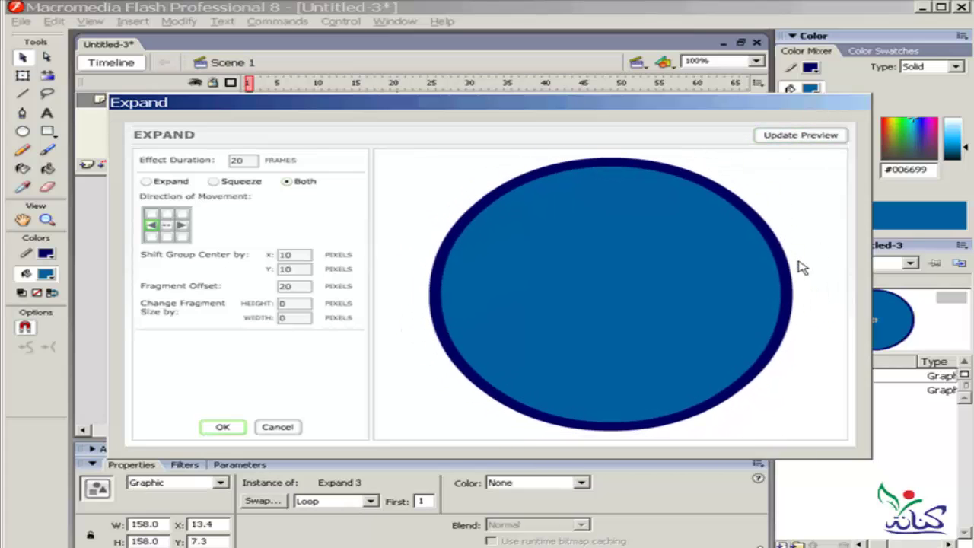
click(223, 427)
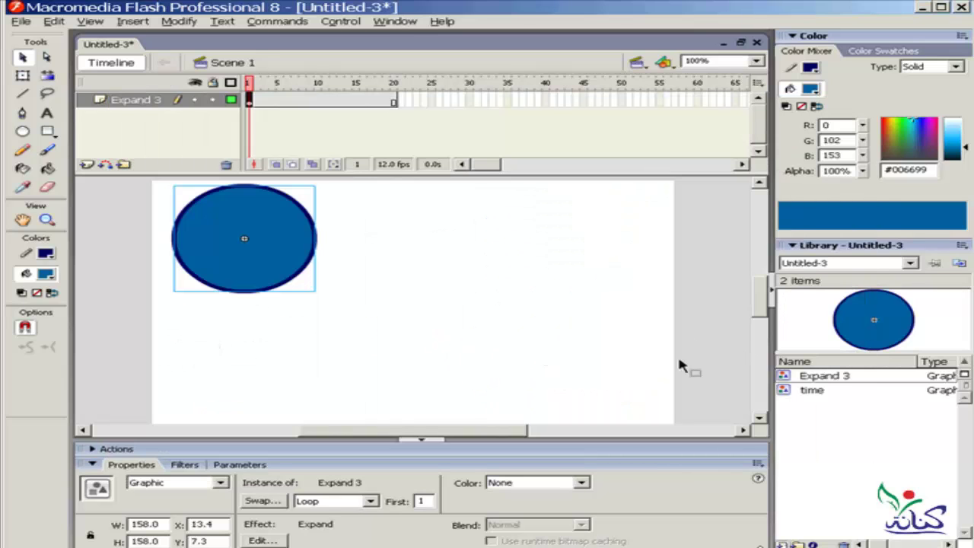
mouse_move(249, 82)
mouse_down()
mouse_move(373, 84)
mouse_move(397, 110)
mouse_move(249, 106)
mouse_up()
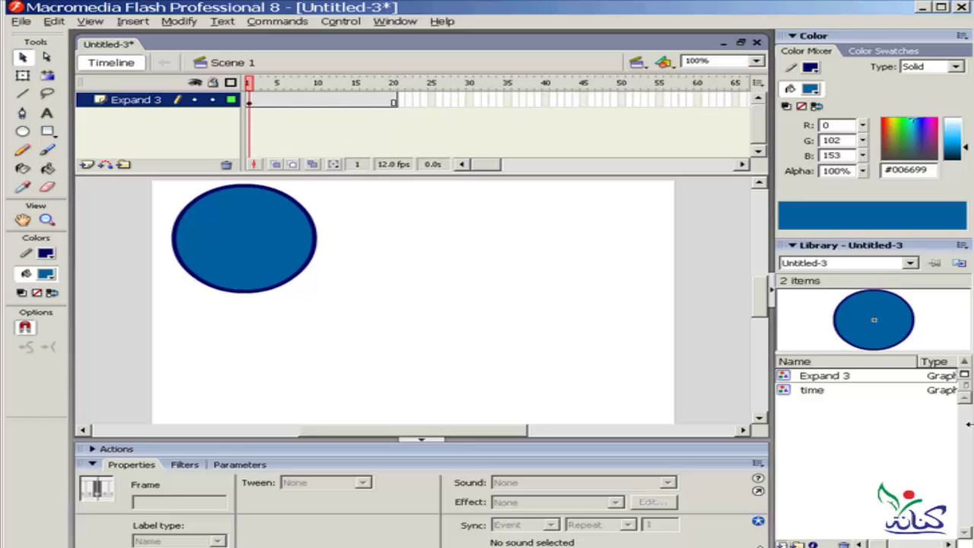
click(786, 377)
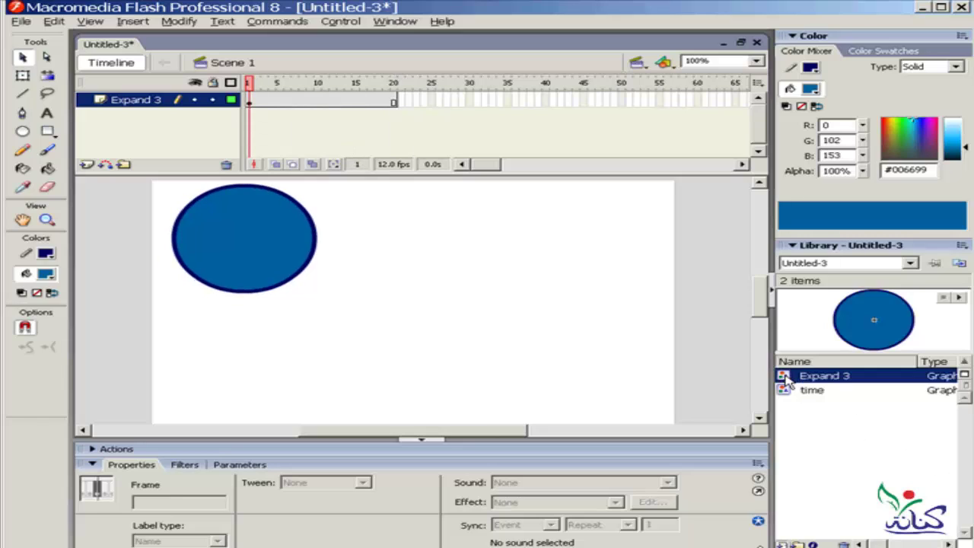
click(960, 298)
click(531, 290)
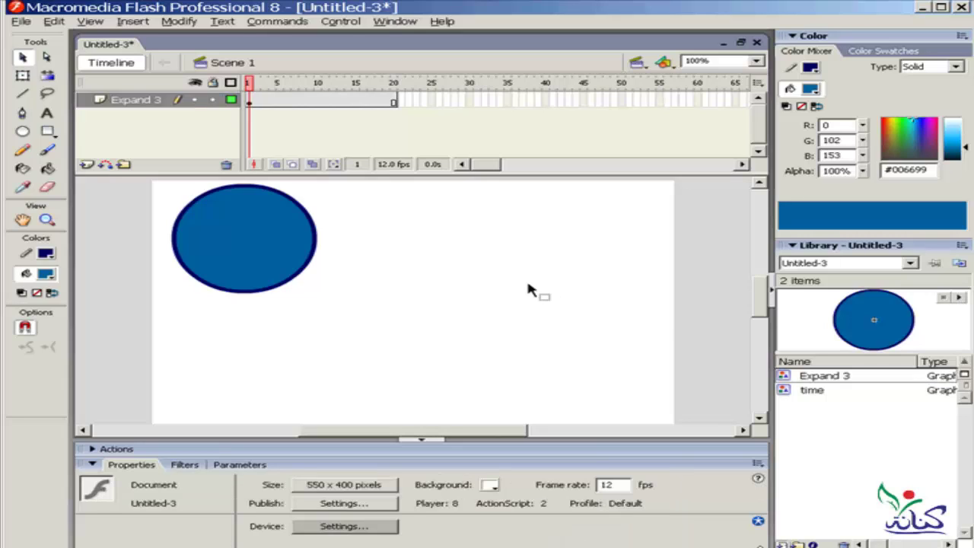